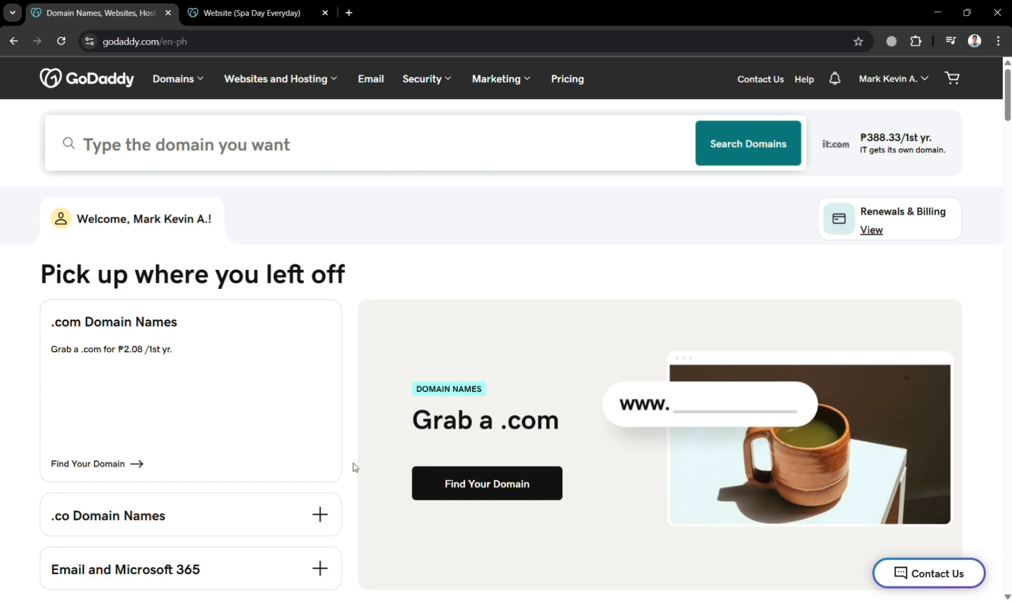
- Scroll up and down through the GoDaddy homepage
scroll(352, 467, "down", 12)
scroll(354, 467, "down", 15)
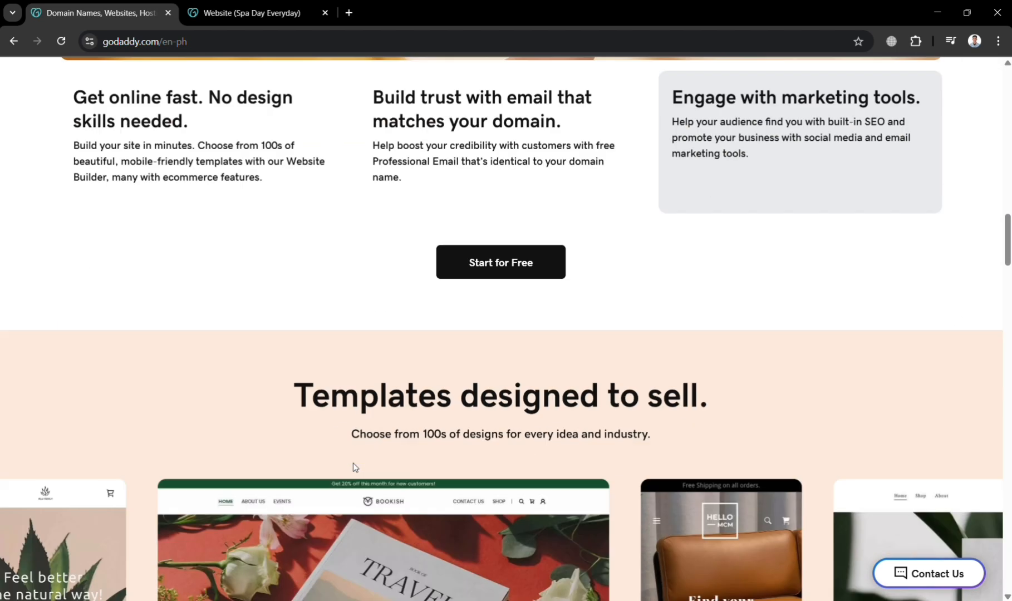
scroll(355, 468, "down", 15)
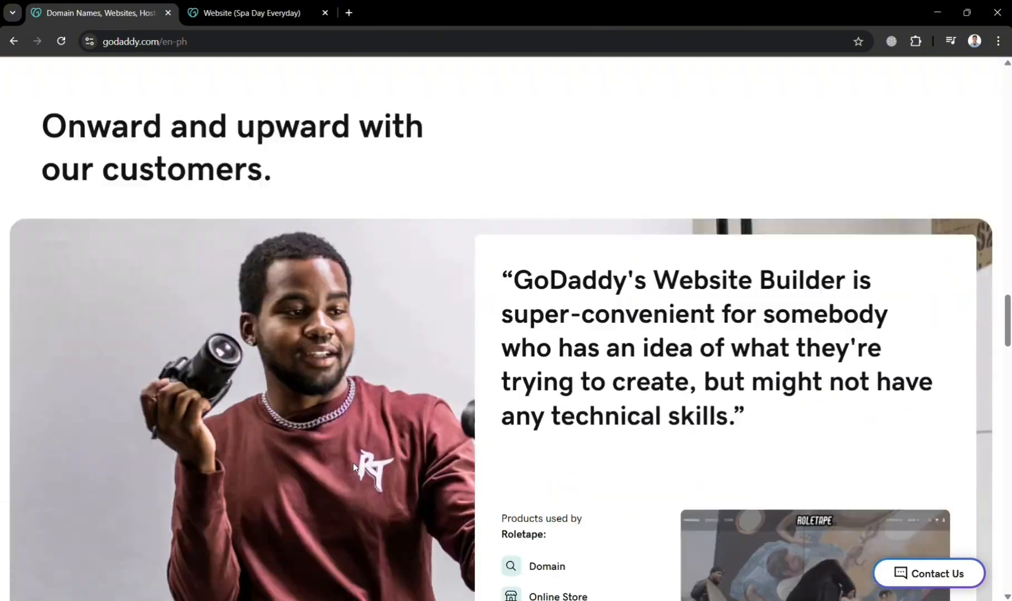
scroll(353, 467, "down", 20)
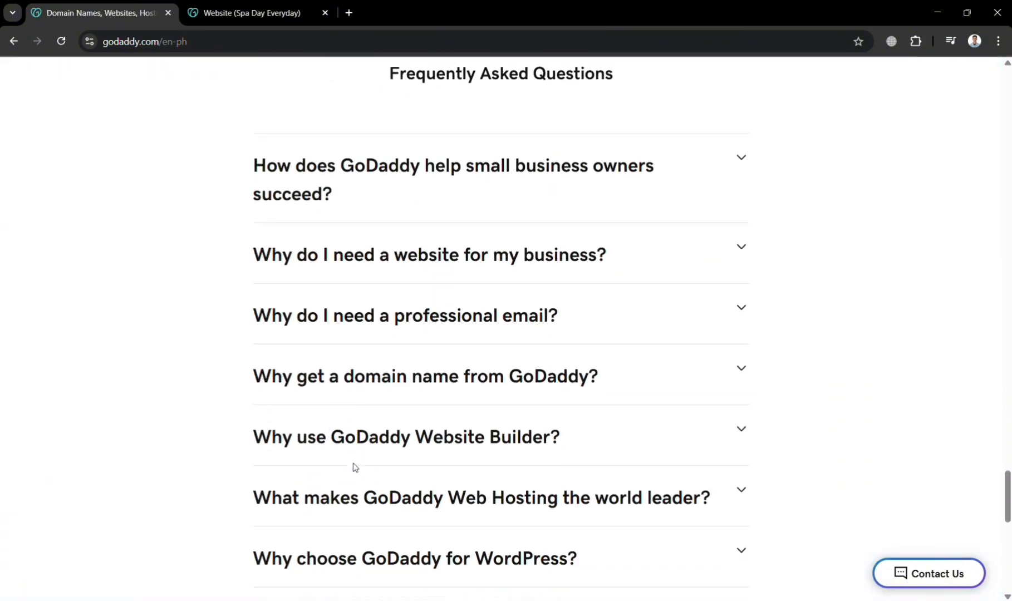
scroll(352, 462, "up", 12)
scroll(354, 468, "up", 20)
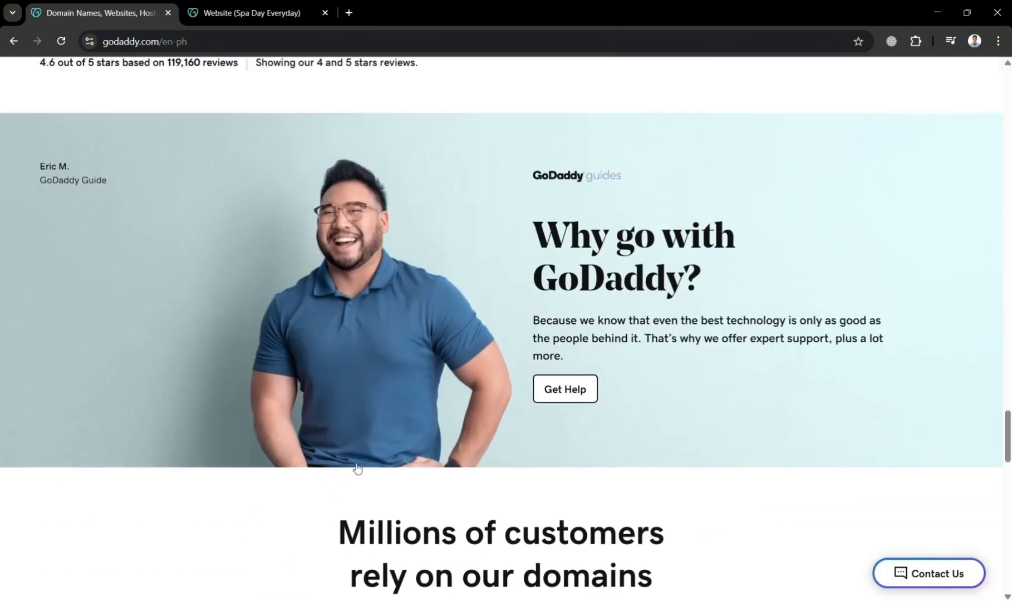
scroll(355, 468, "up", 20)
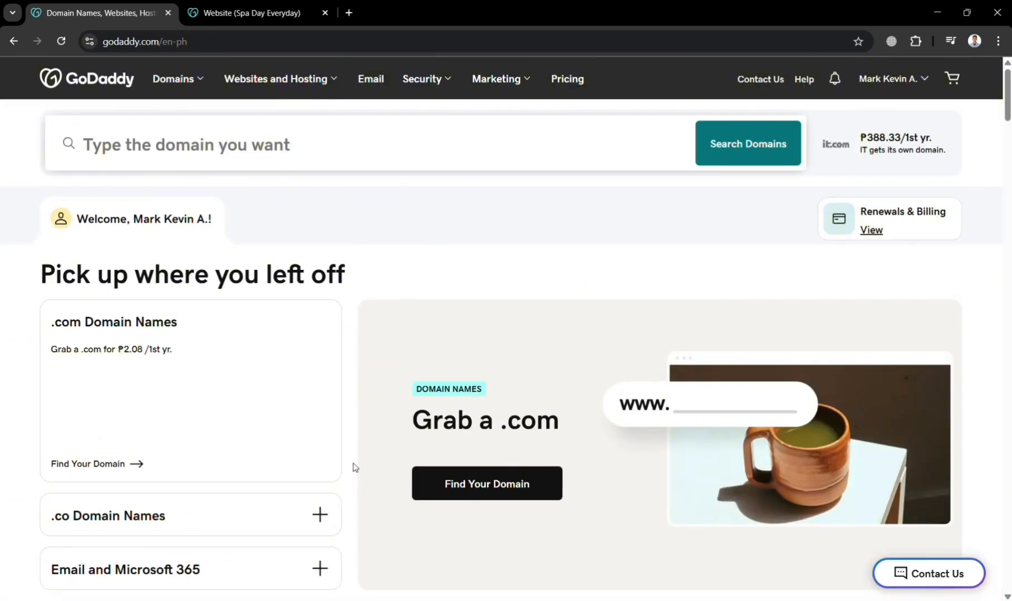
scroll(354, 468, "down", 3)
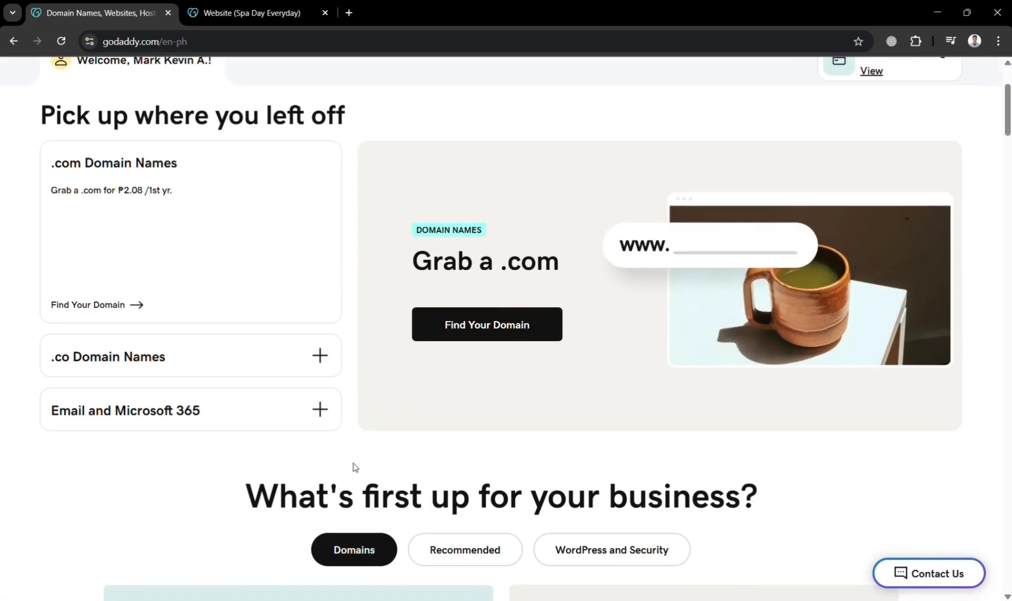
scroll(354, 468, "up", 3)
scroll(354, 468, "down", 15)
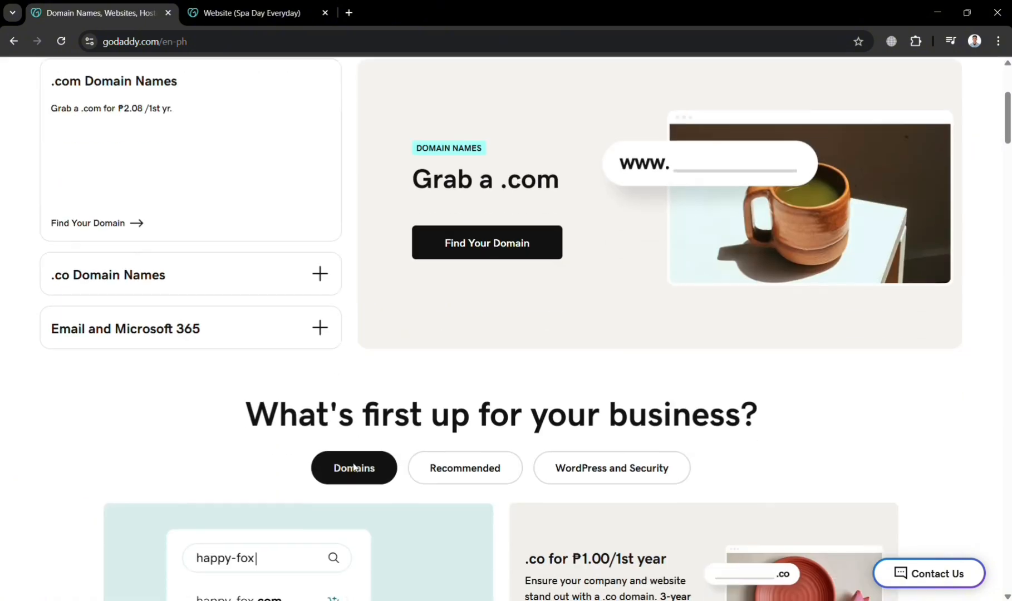
scroll(357, 468, "down", 18)
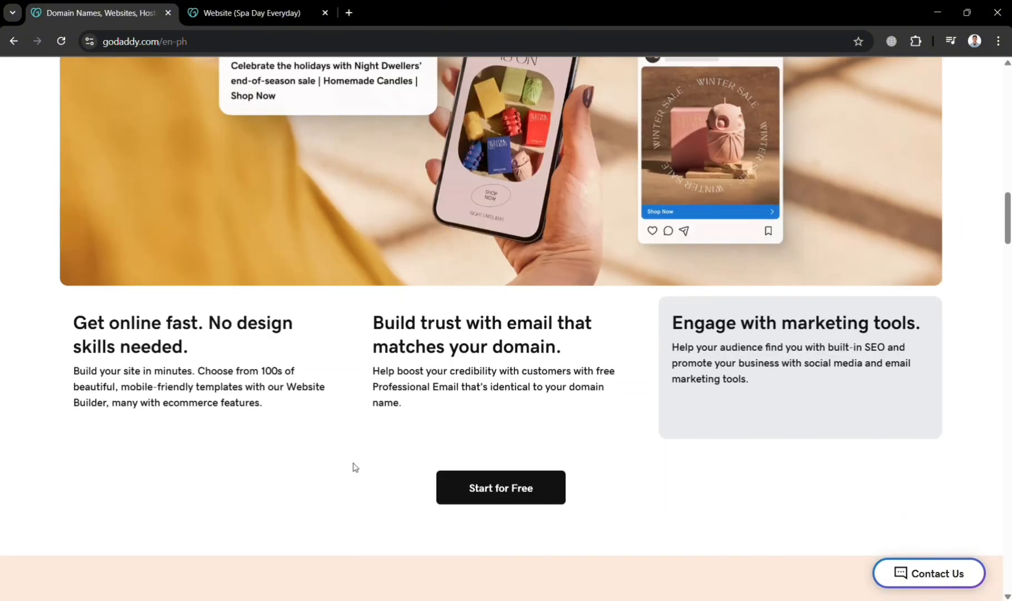
scroll(354, 466, "down", 15)
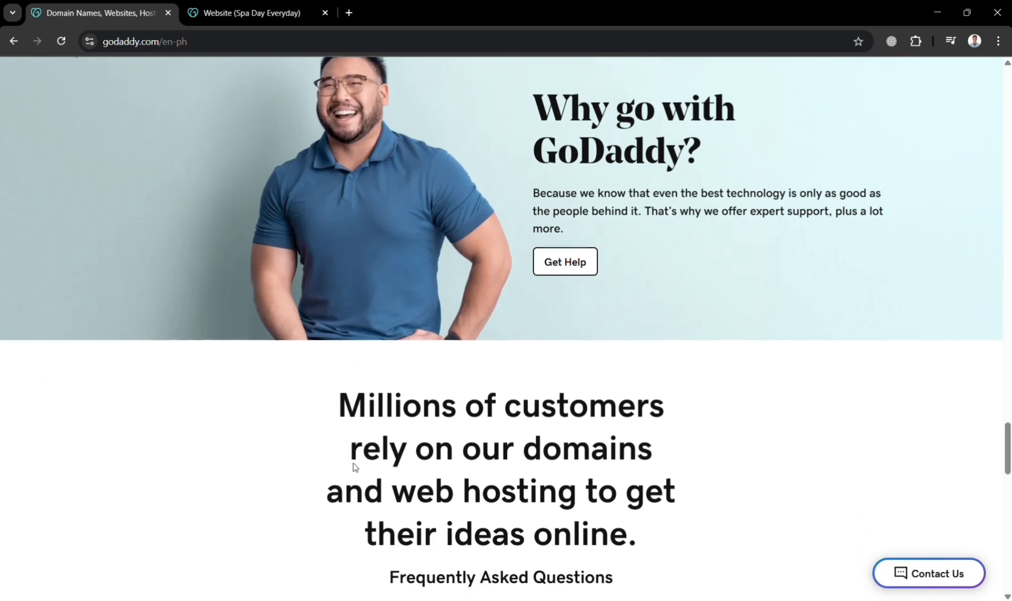
scroll(354, 466, "up", 15)
scroll(354, 467, "up", 20)
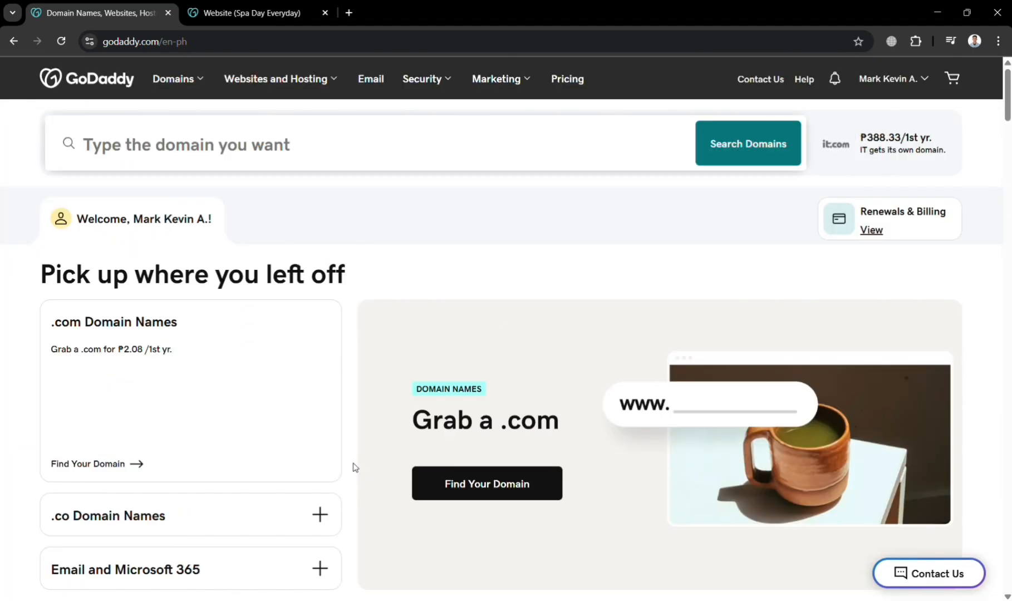
- Browse the Domains, Websites and Hosting, Security and Marketing offerings, then return to the homepage
left_click(213, 87)
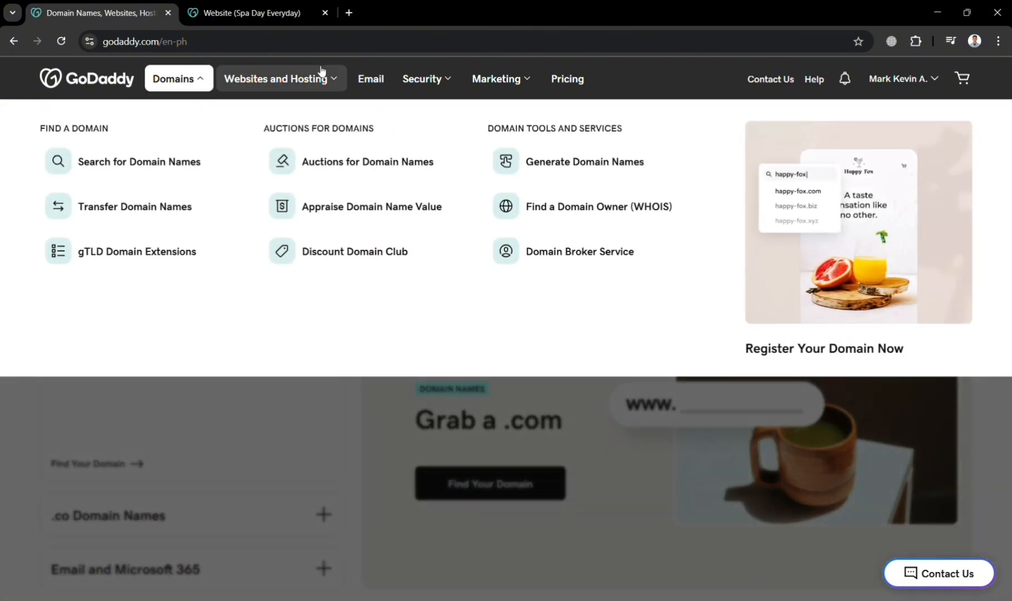
left_click(335, 77)
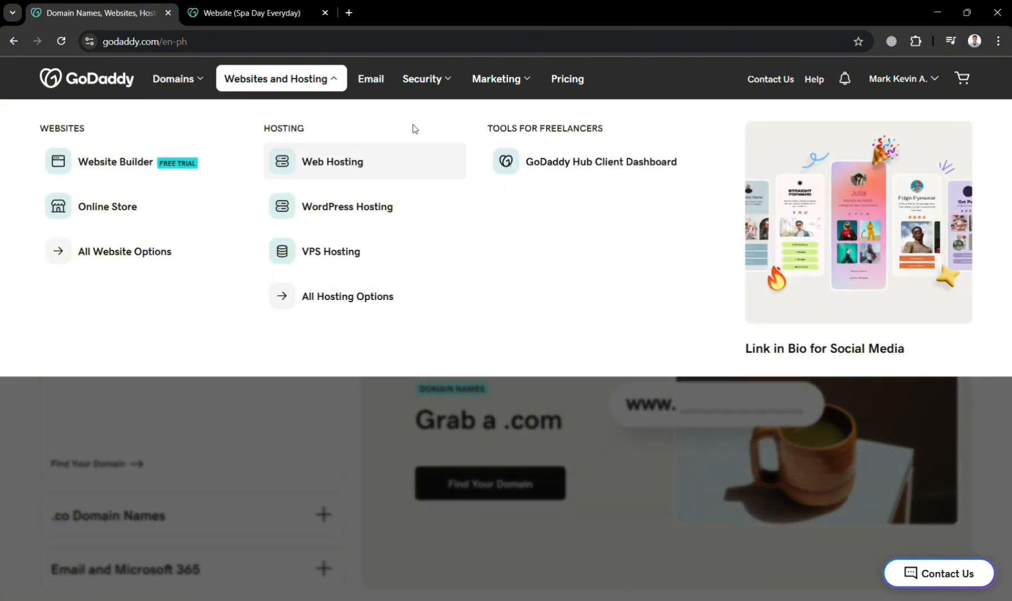
left_click(445, 77)
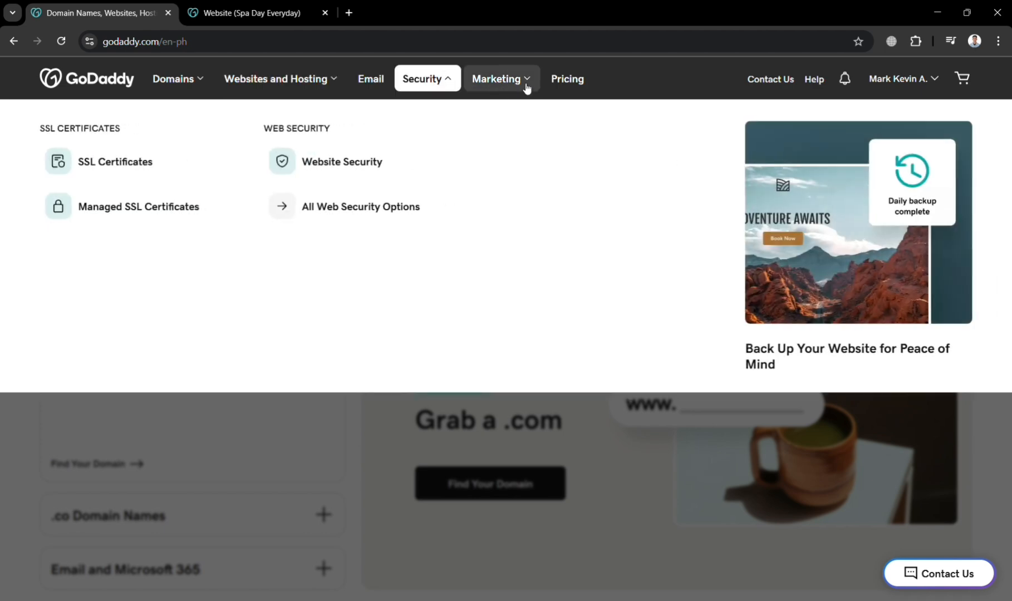
left_click(526, 84)
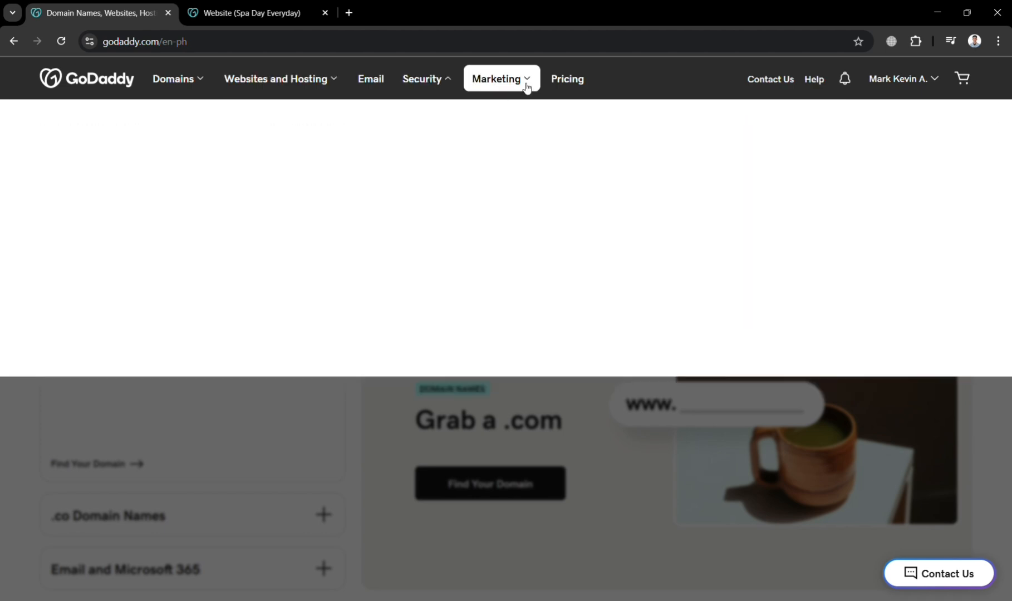
left_click(237, 443)
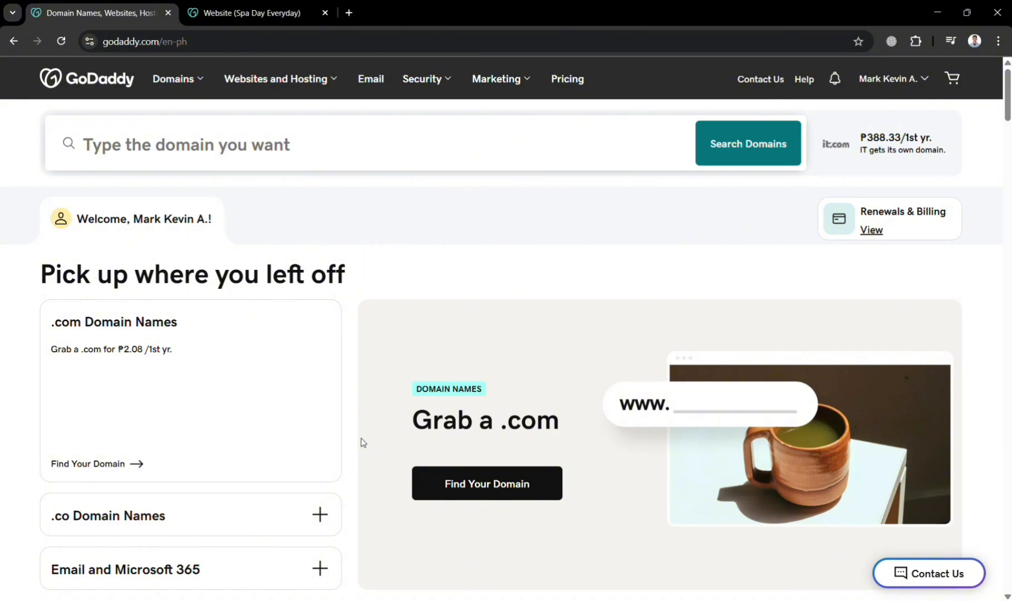
- From the Website dashboard's account menu, go to My Products and start a free website
scroll(344, 471, "down", 5)
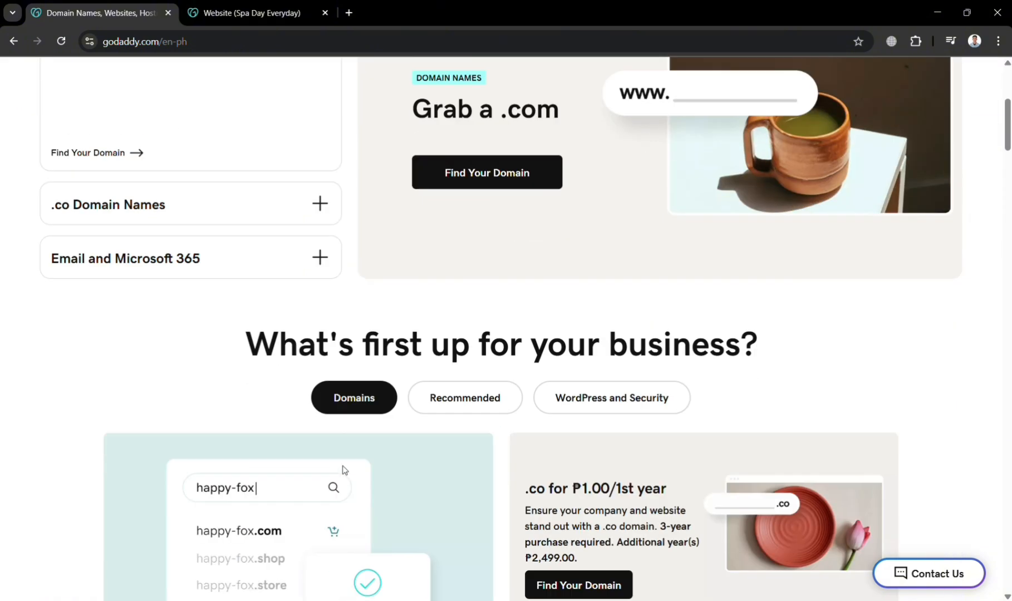
scroll(346, 470, "up", 5)
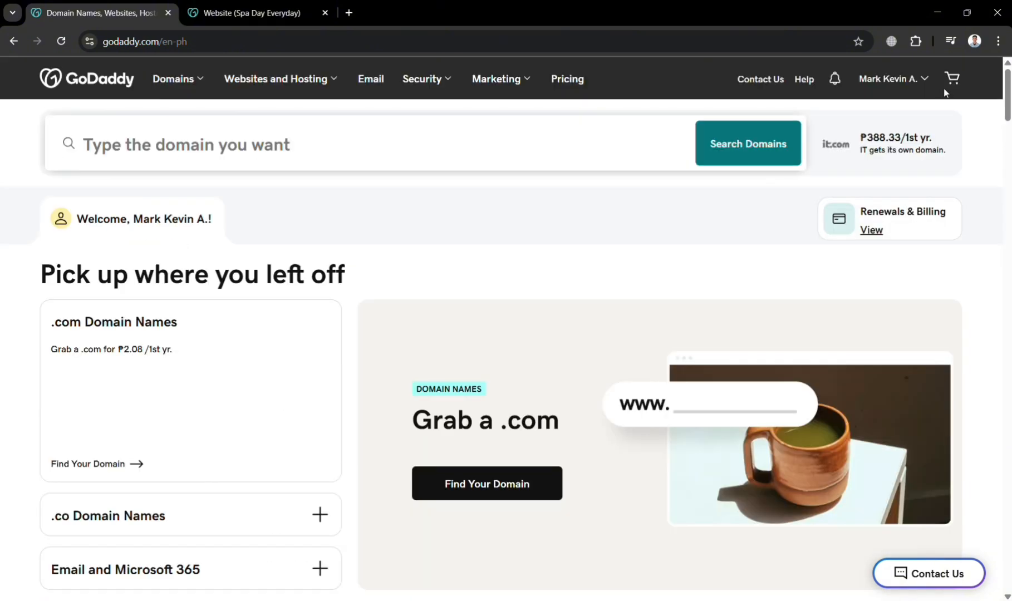
left_click(246, 10)
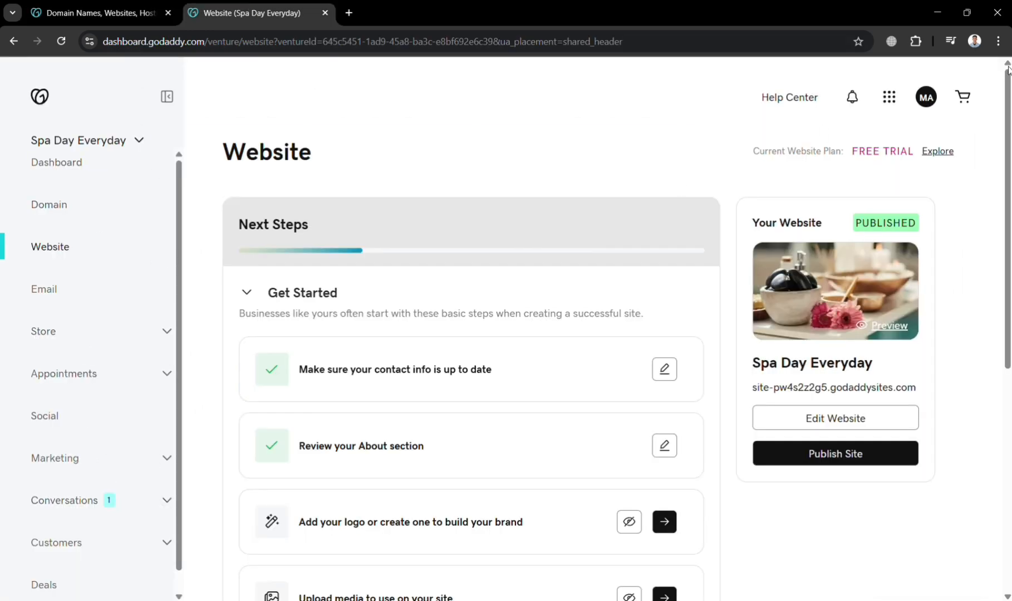
left_click(926, 100)
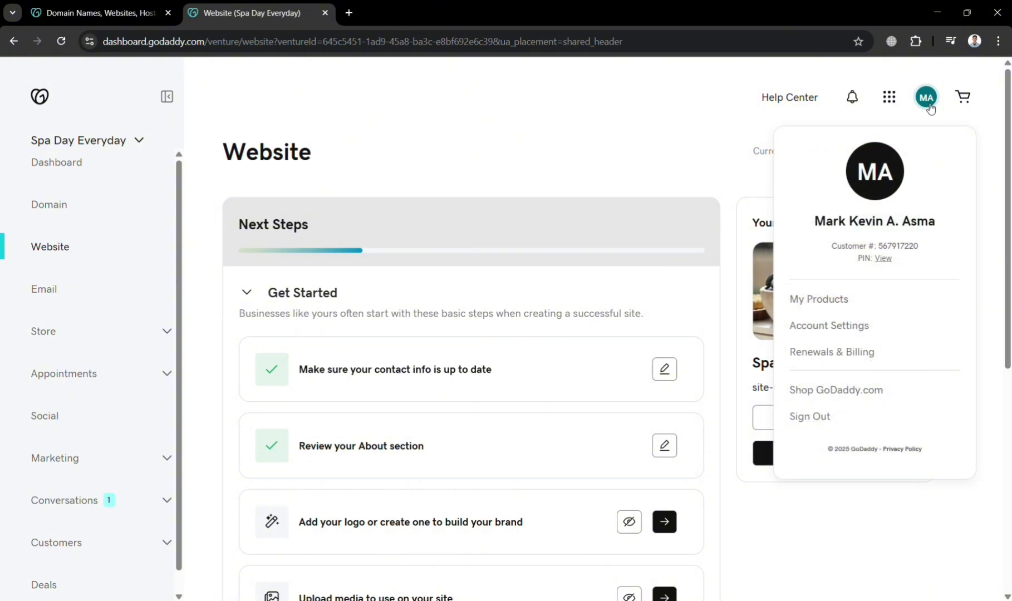
left_click(842, 310)
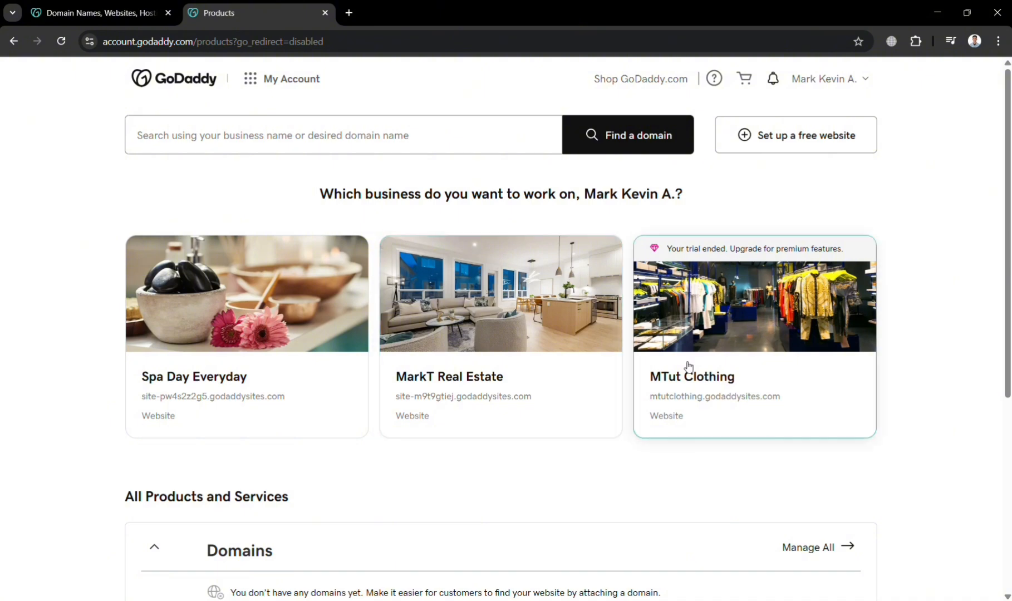
left_click(810, 145)
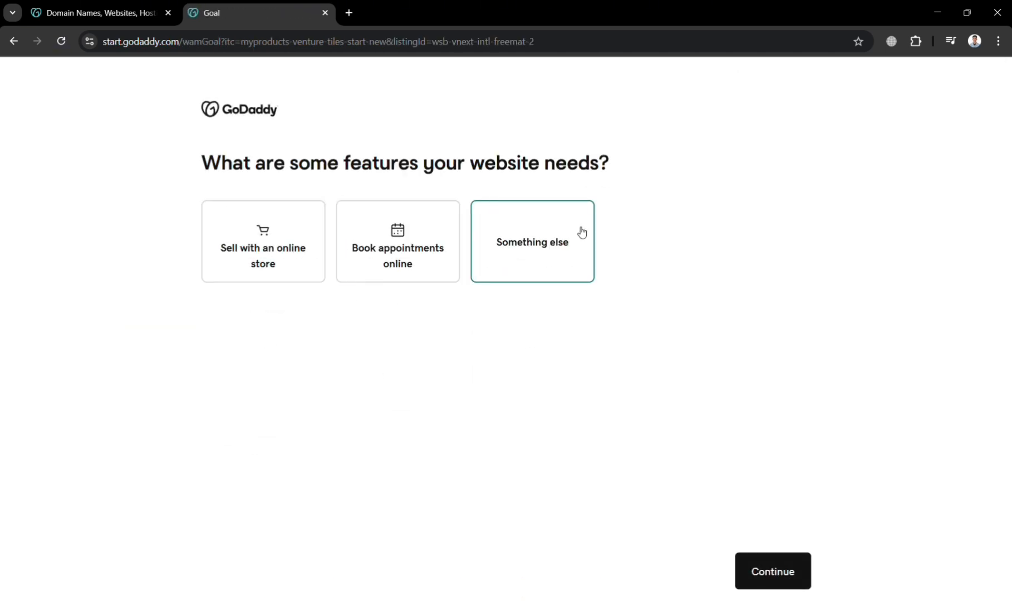
- Choose Sell with an online store and set the business category to Men's Clothing
left_click(266, 275)
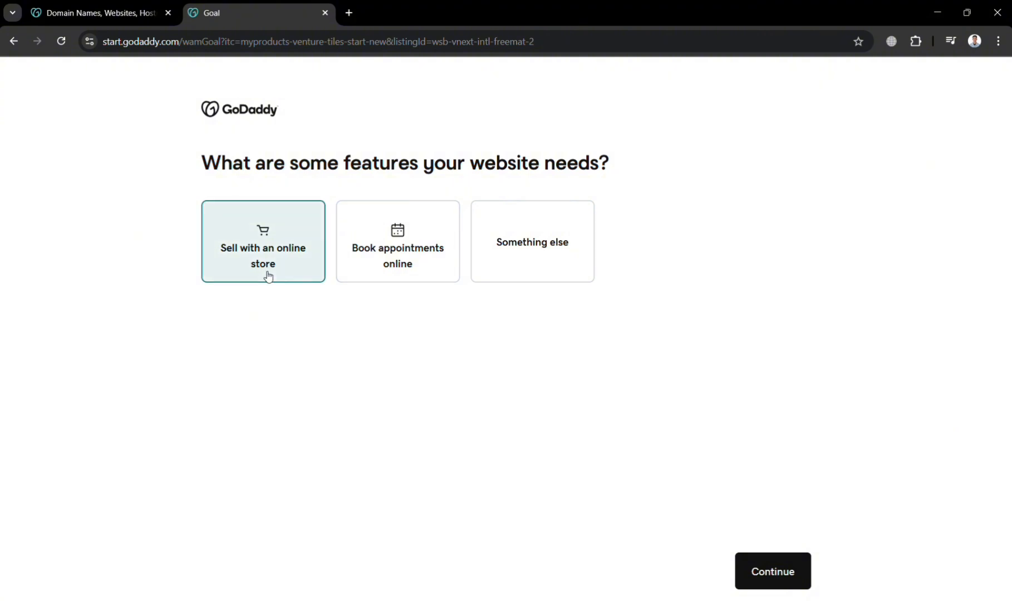
left_click(780, 579)
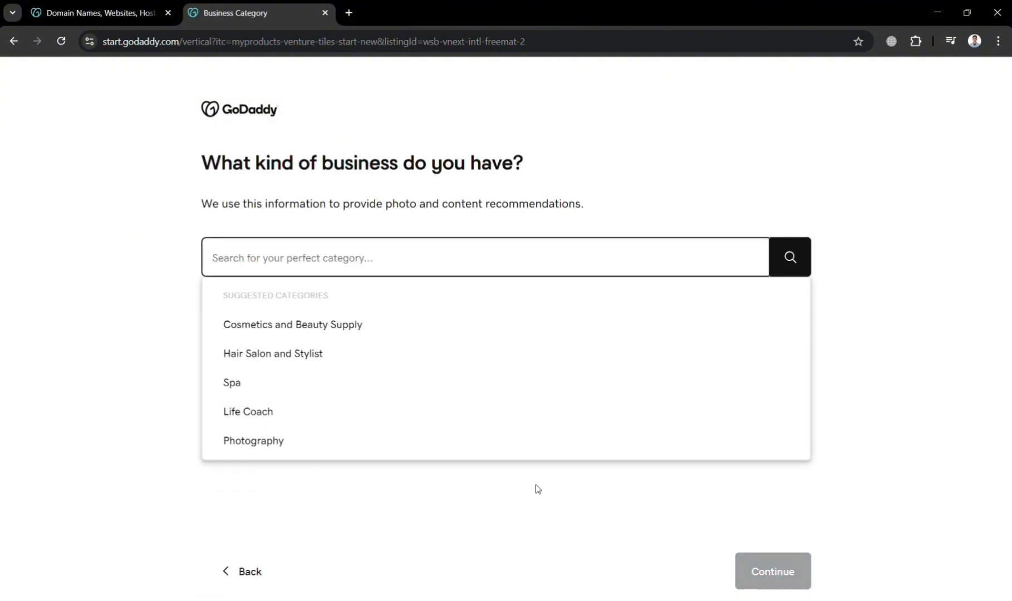
left_click(511, 242)
type("c")
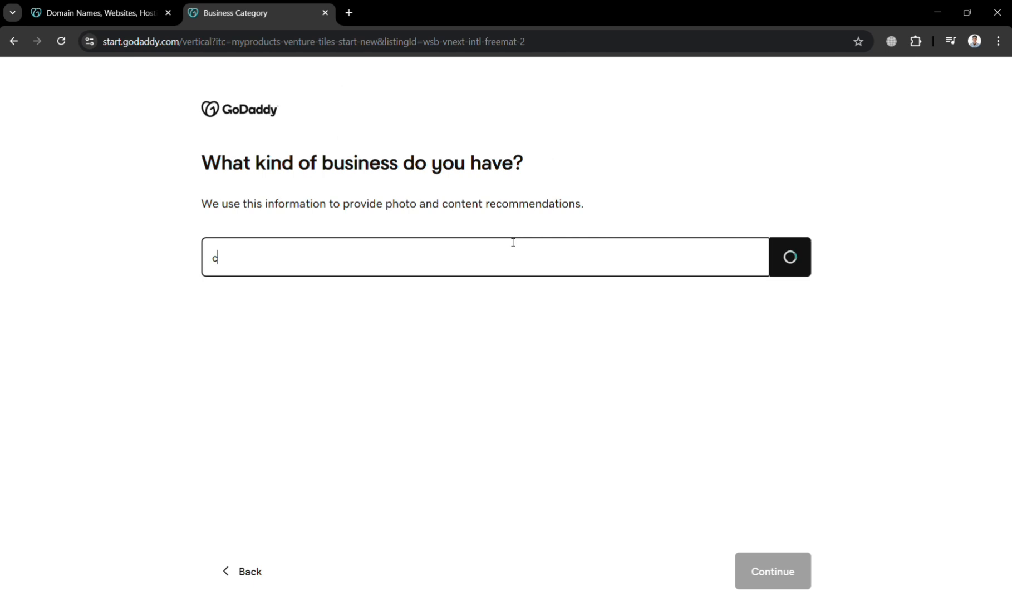
type("lotho")
type("ng")
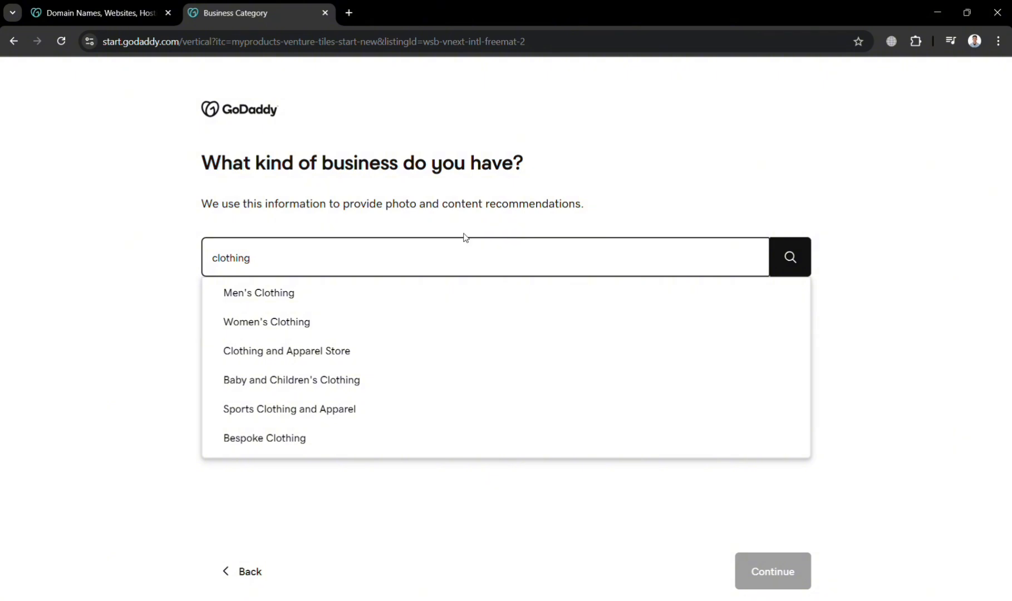
left_click(309, 295)
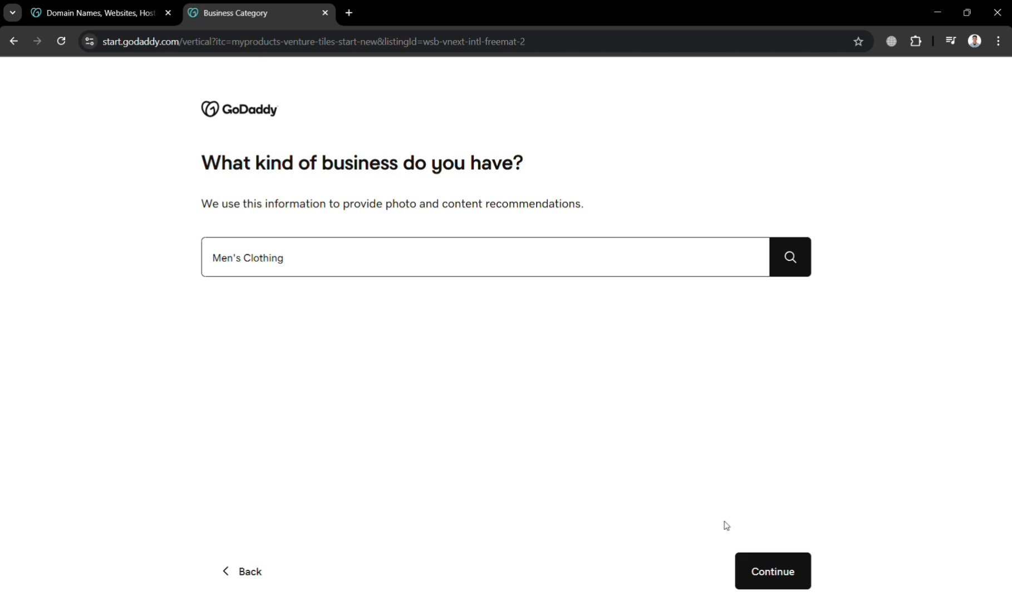
left_click(767, 572)
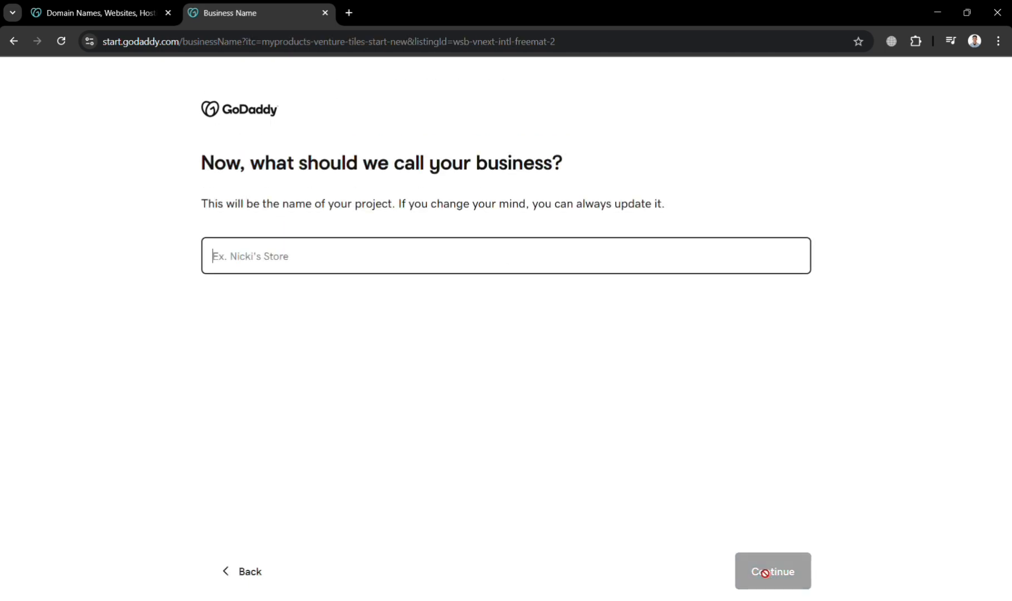
- Type the business name VintAGE Clothing B into the name field
type("VintAG")
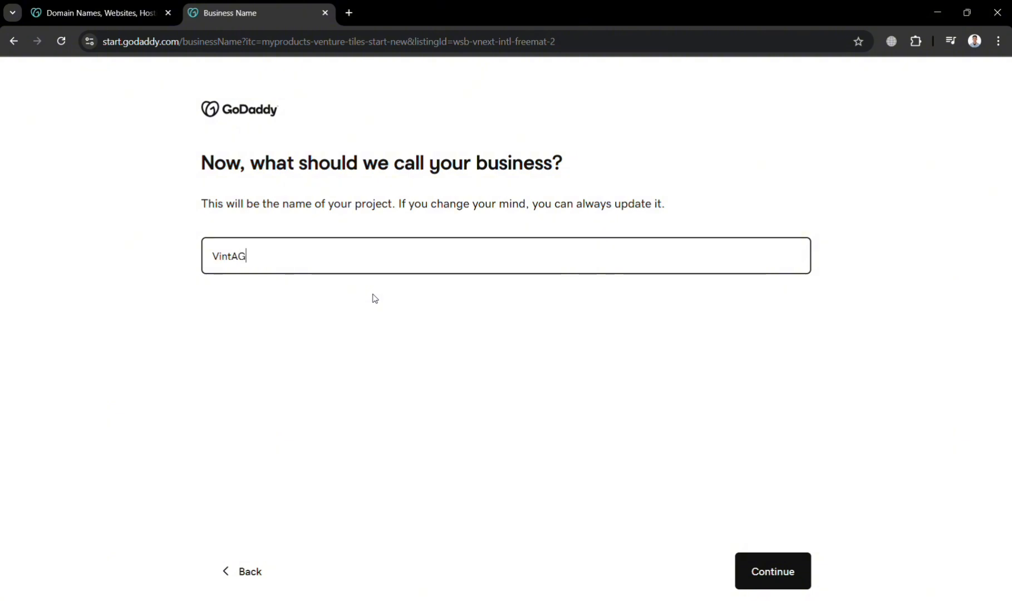
type("E Clothing B")
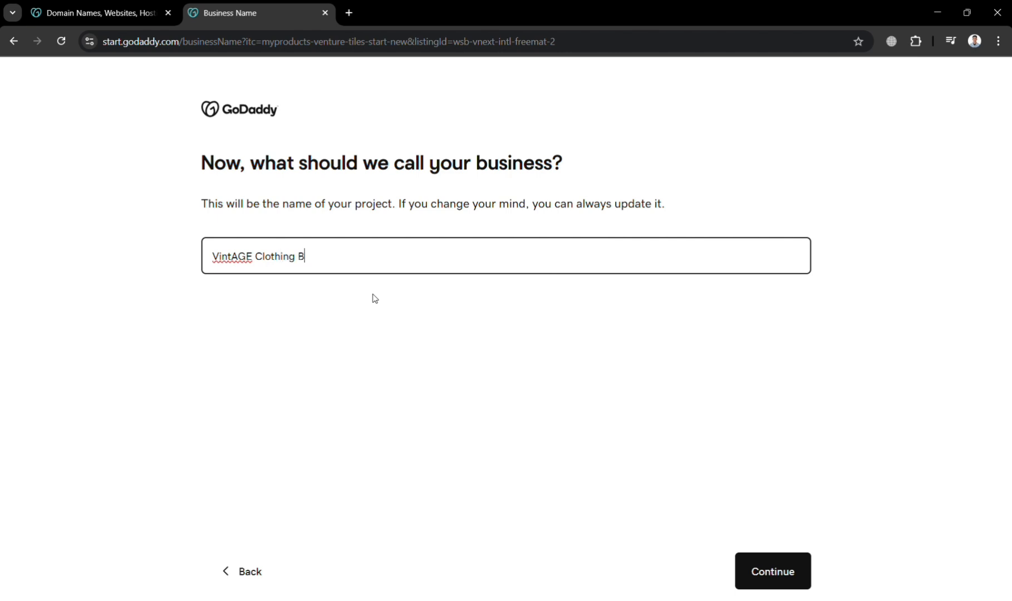
- Confirm the name, then add Laos, Vietnam as the physical address and a contact phone number
left_click(786, 572)
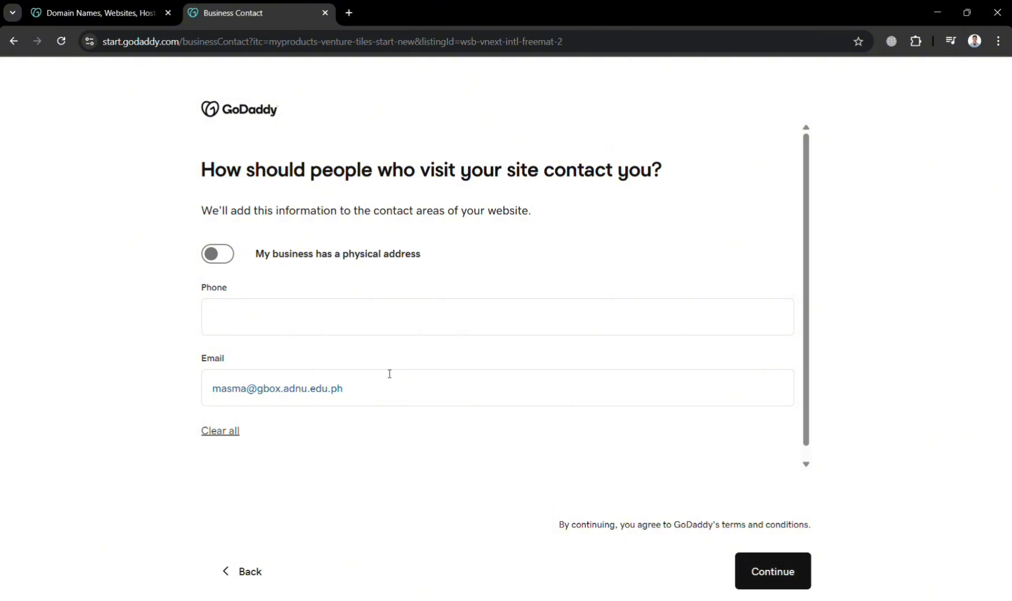
left_click(222, 252)
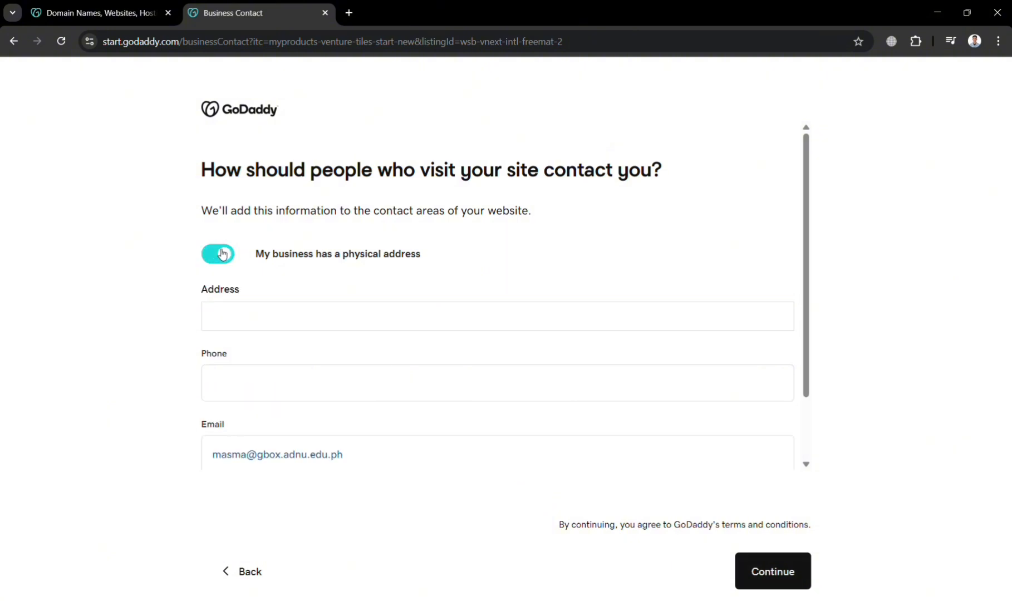
left_click(276, 313)
type("loas")
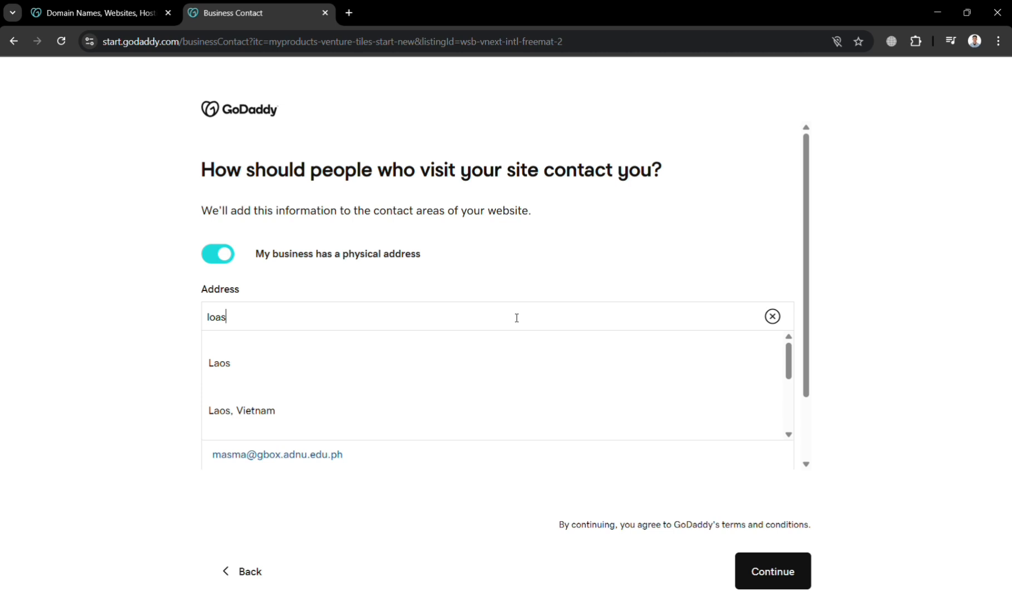
left_click(256, 402)
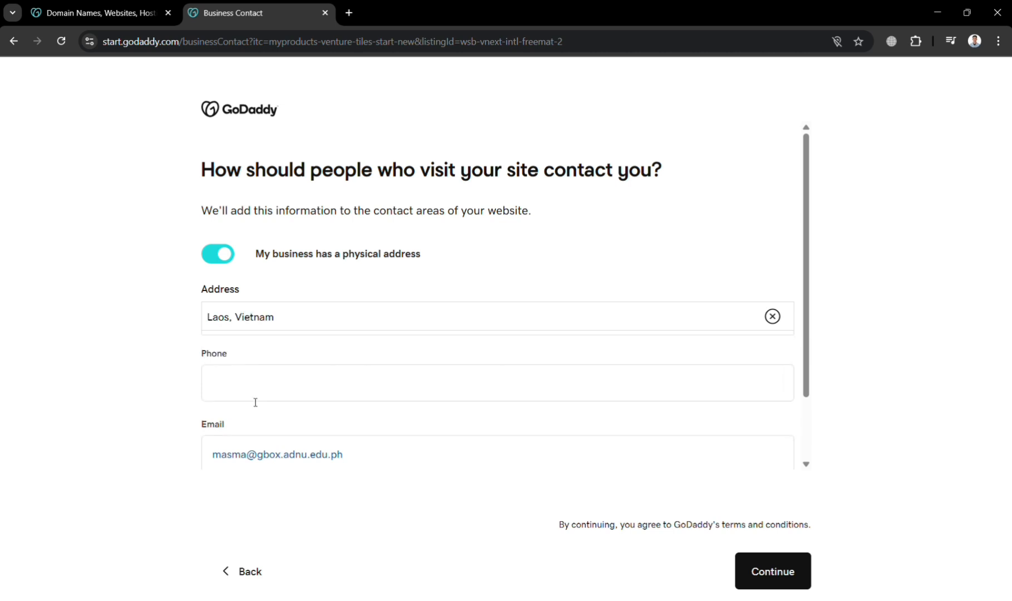
left_click(293, 395)
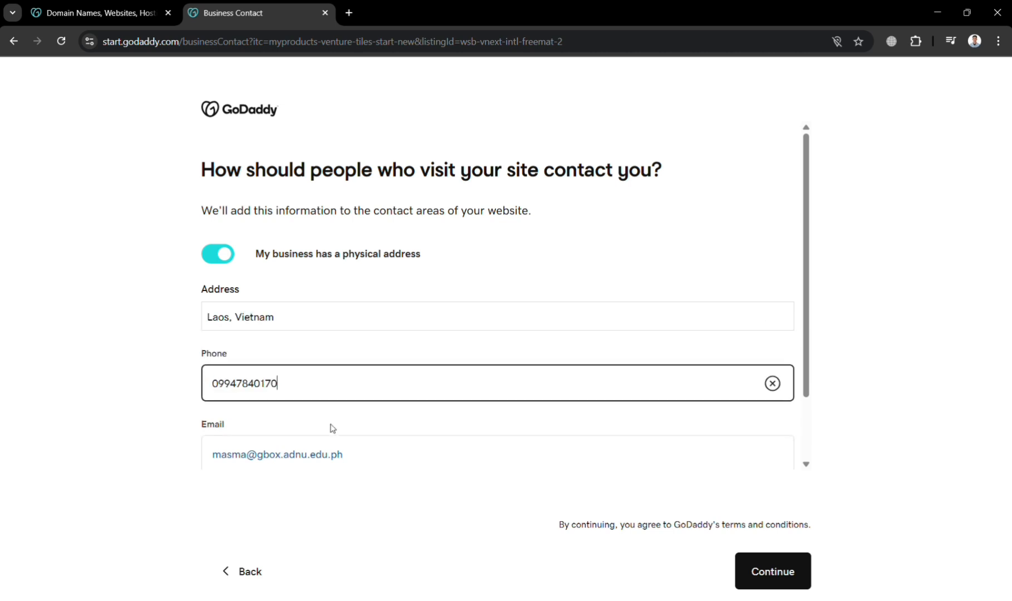
left_click(791, 571)
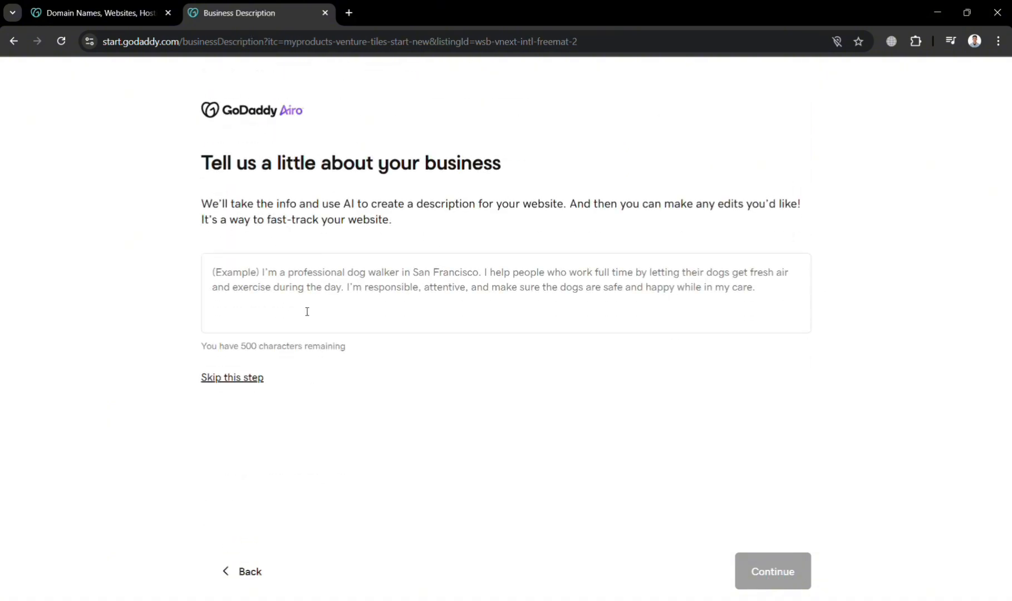
- Enter the description 'We are selling mens vintage clothing and accessories'
left_click(307, 311)
type("We")
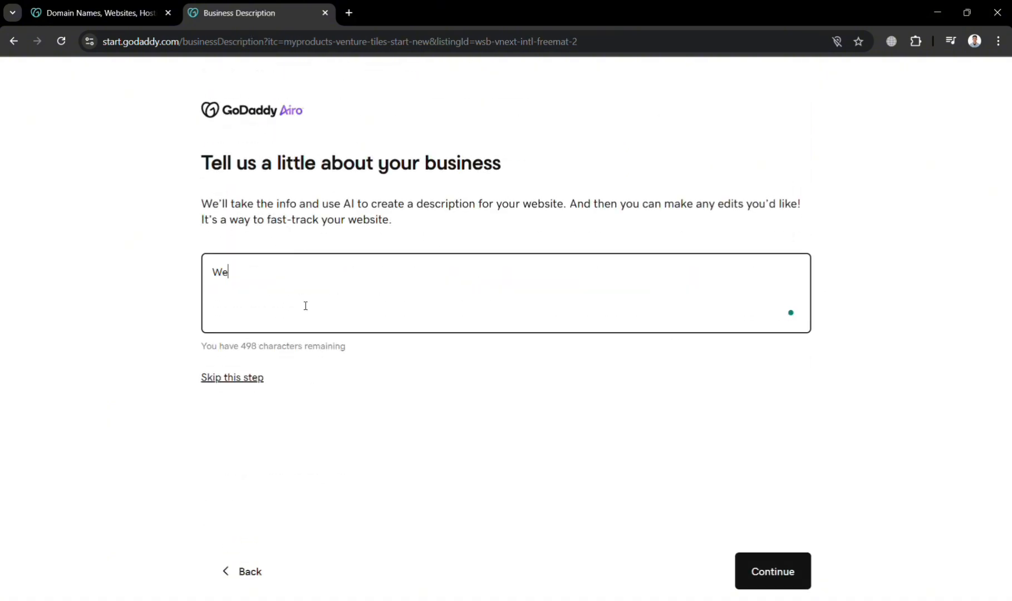
type(" are selling mens vintage clk")
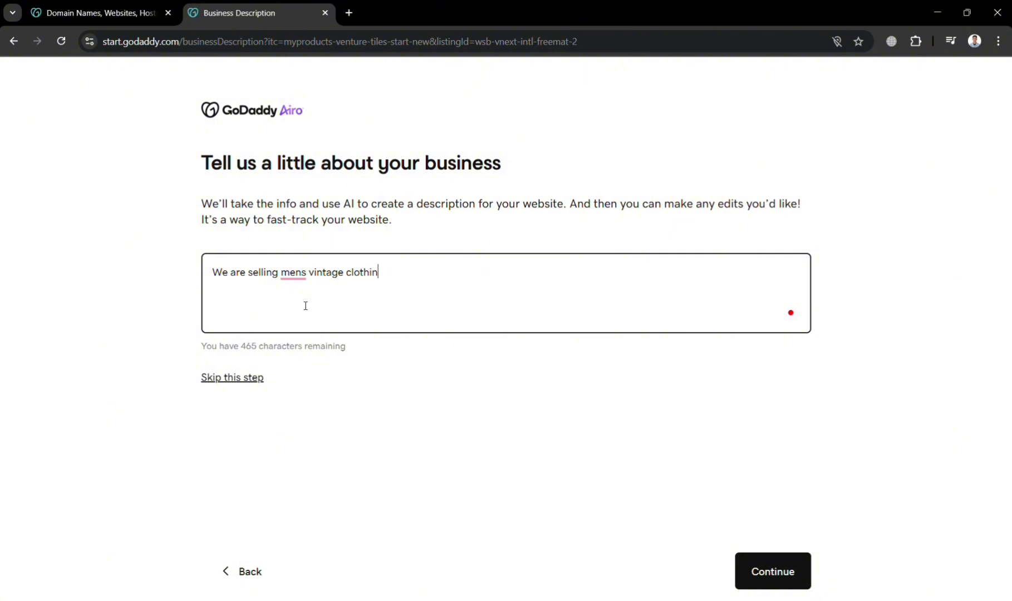
type("nd accessories")
- Generate the site from the description and choose Continue for Free on the plan comparison
left_click(755, 573)
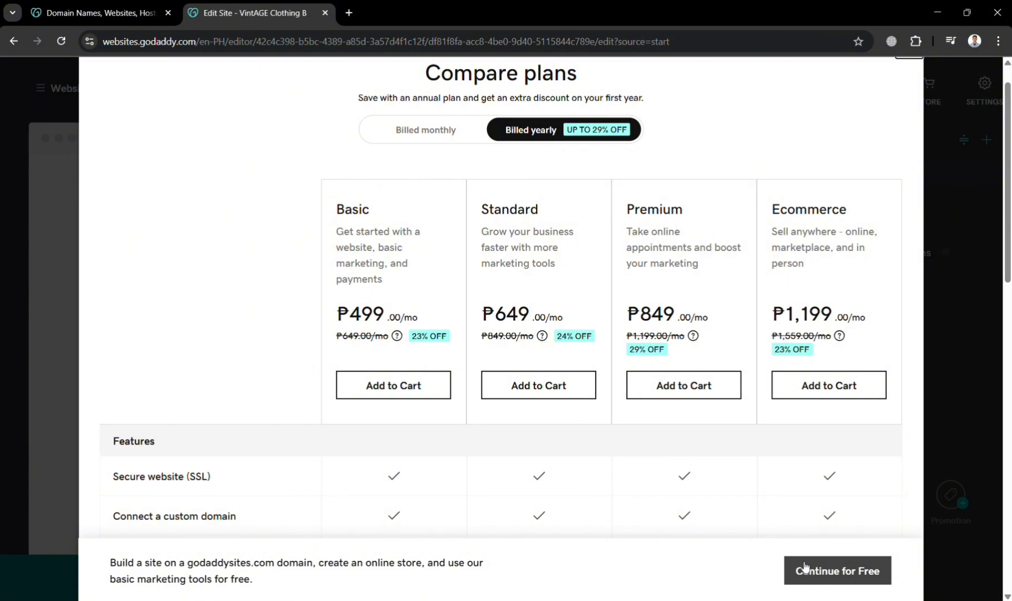
left_click(836, 579)
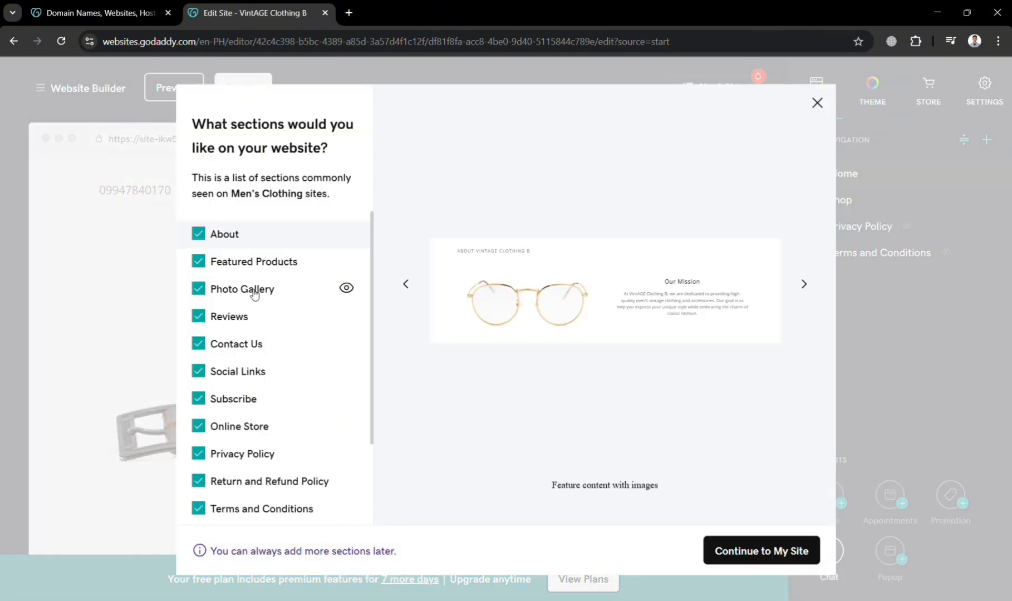
- Keep all suggested sections checked, including Photo Gallery, and open the site in the editor
scroll(253, 294, "down", 2)
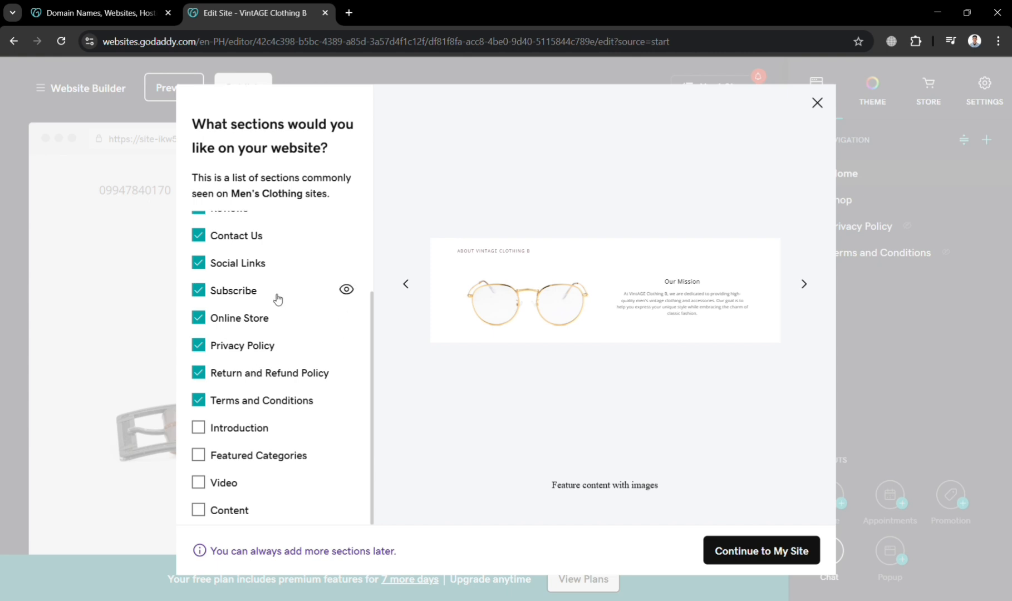
scroll(280, 289, "up", 2)
scroll(282, 284, "down", 3)
scroll(286, 512, "up", 2)
scroll(286, 512, "down", 3)
left_click(774, 551)
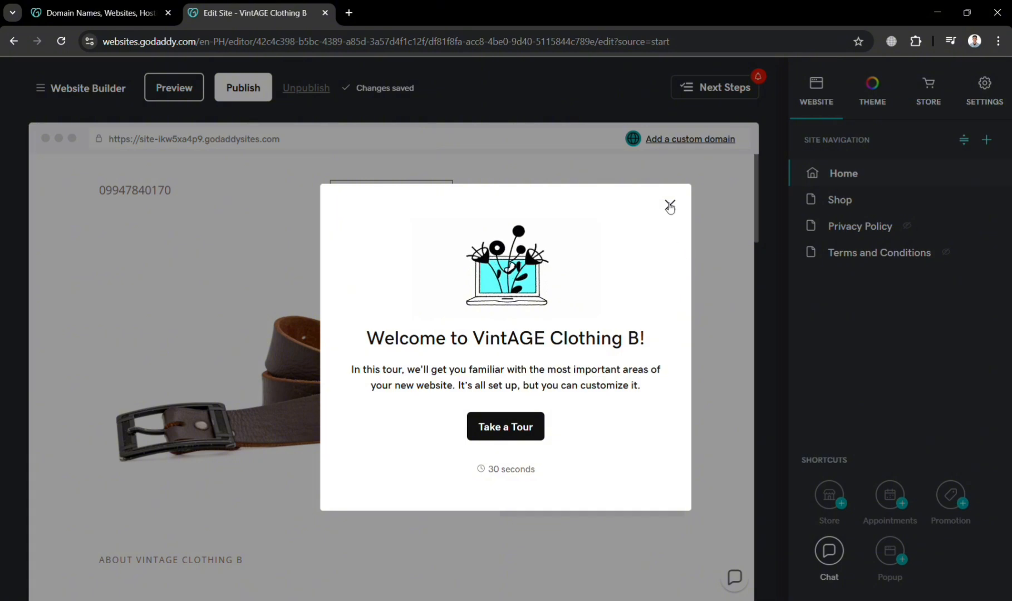
- Dismiss the welcome tour and tip, then preview green, red and pink header backgrounds
left_click(670, 206)
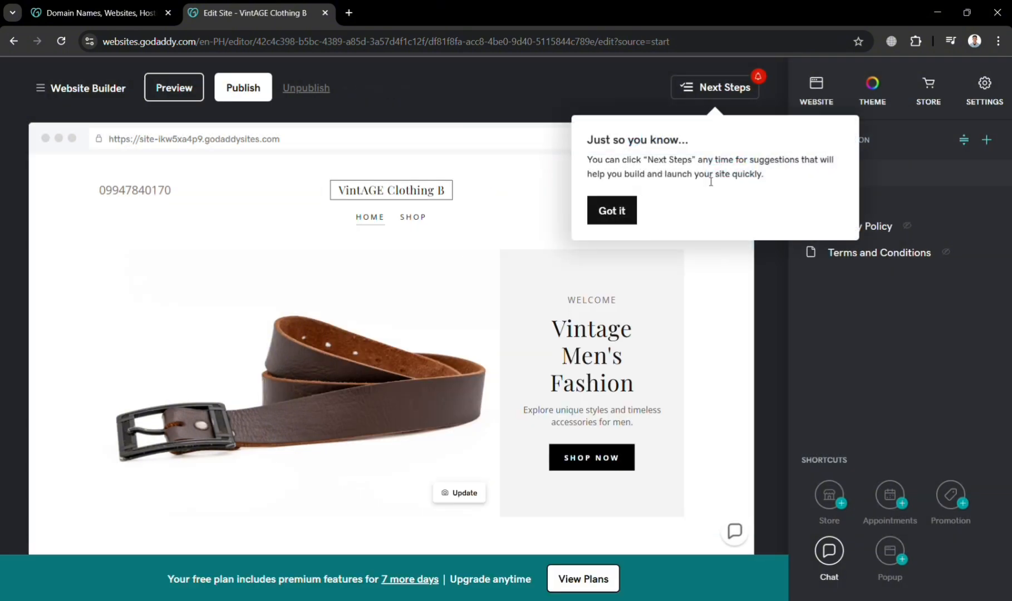
left_click(622, 207)
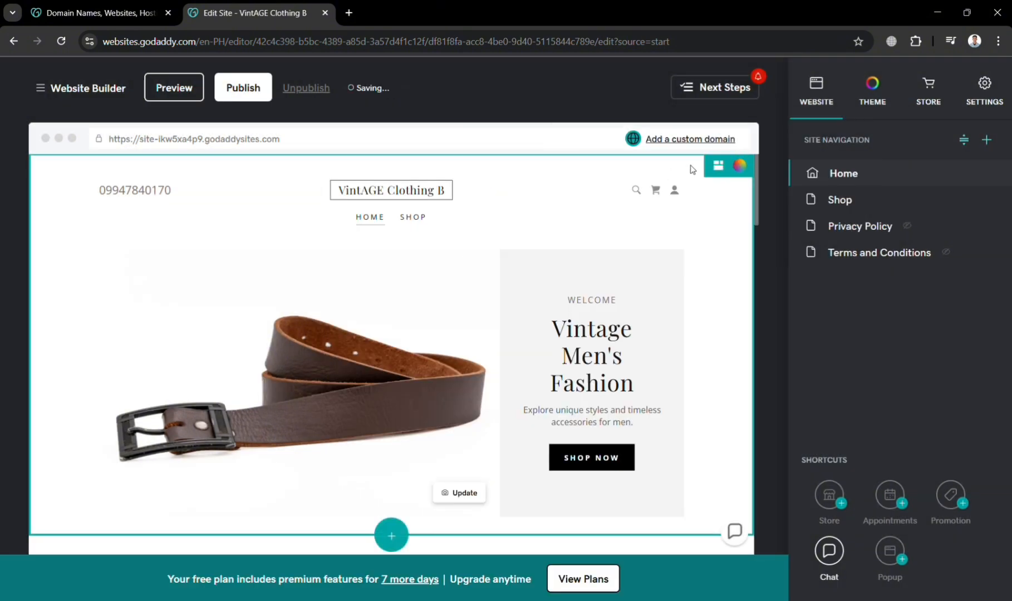
left_click(742, 168)
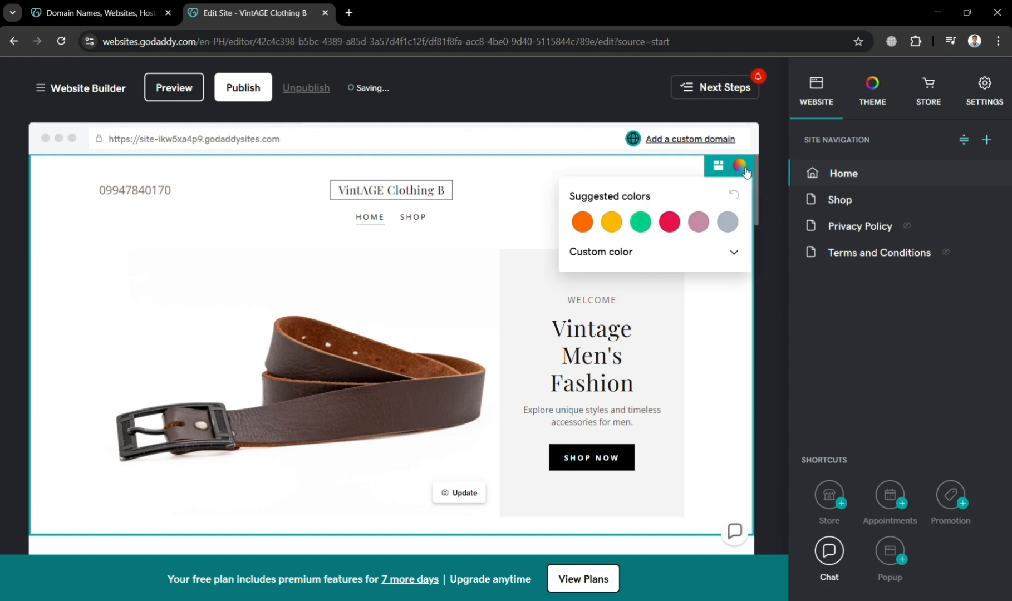
left_click(641, 223)
left_click(671, 224)
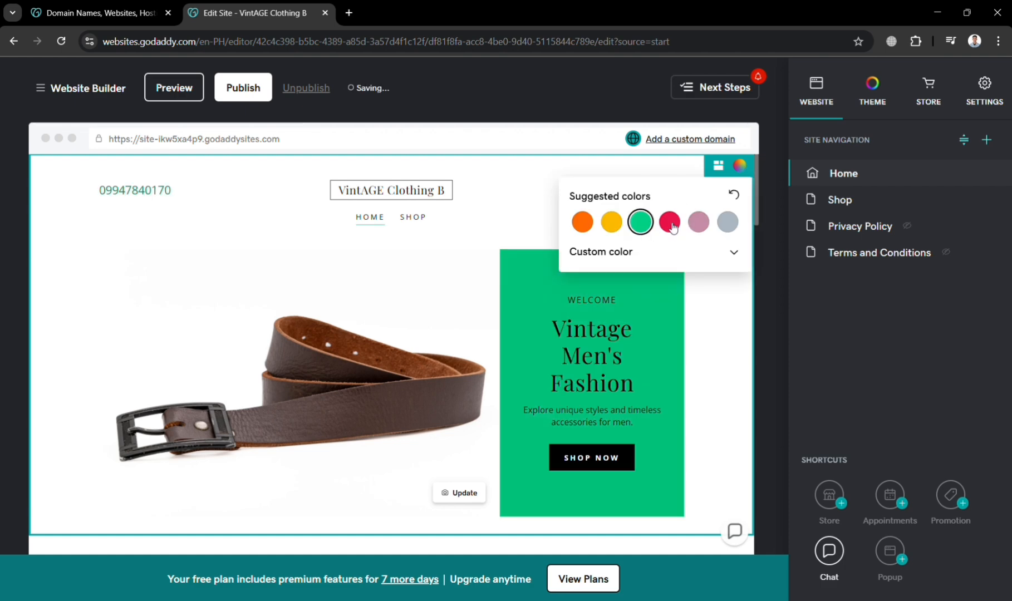
left_click(703, 223)
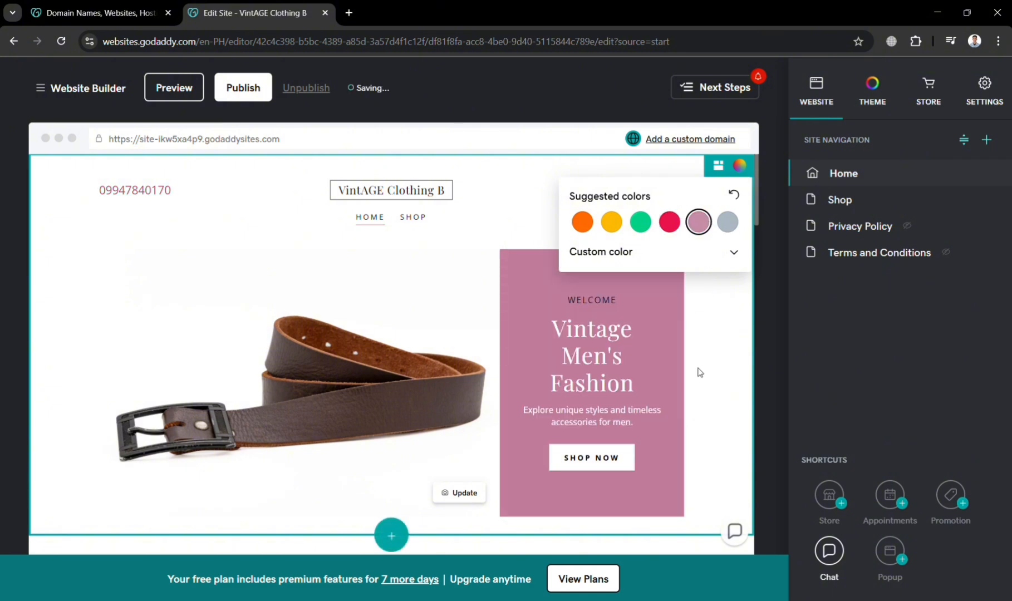
- Set a custom header colour of #7441E0 with the colour picker
left_click(735, 254)
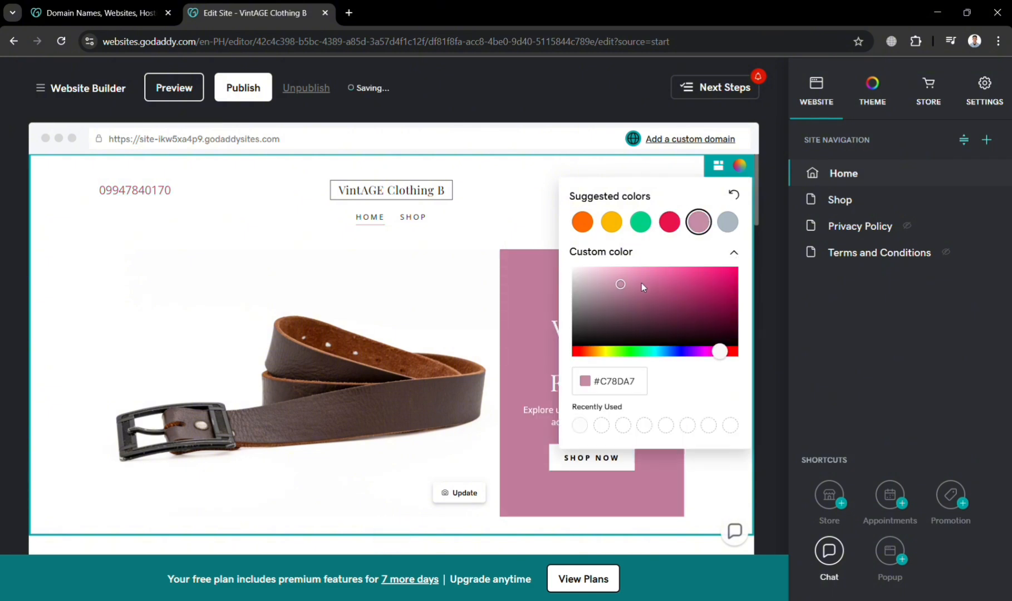
left_click_drag(630, 283, 727, 308)
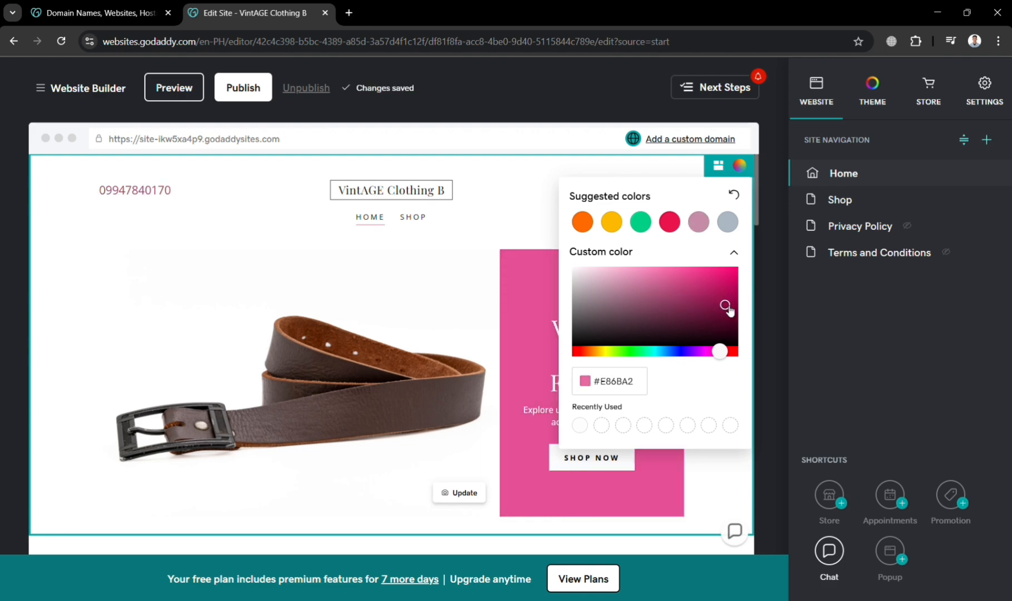
left_click_drag(719, 351, 688, 351)
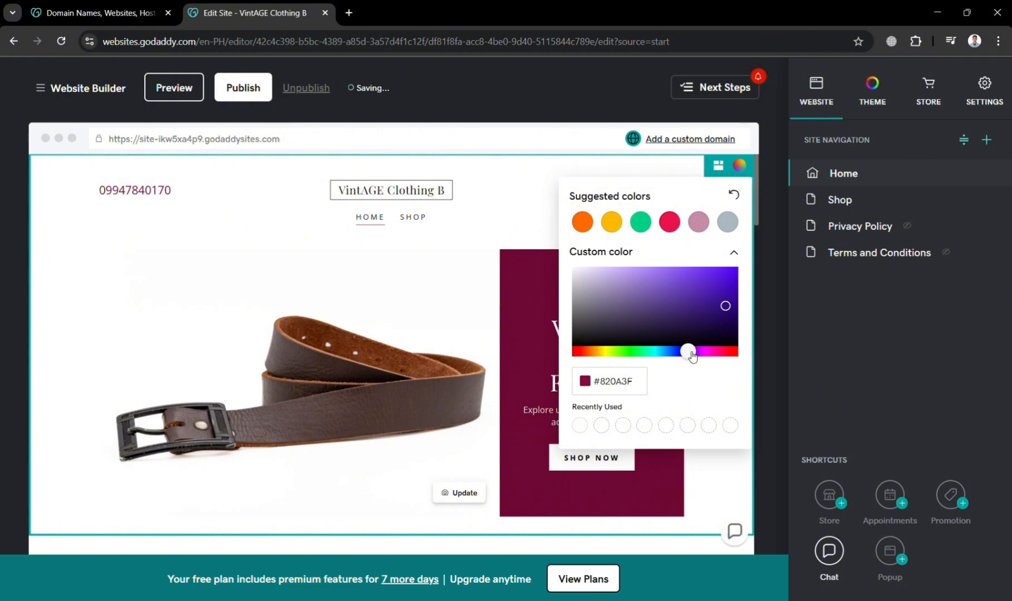
left_click_drag(719, 315, 694, 281)
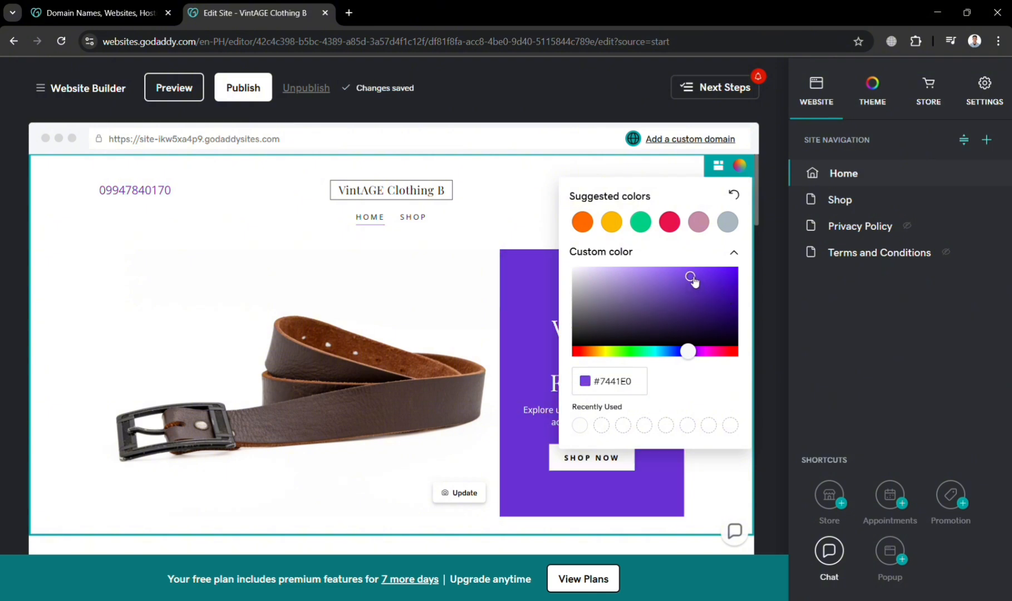
left_click(708, 483)
- Swap the About section's glasses image for the iStock clothing flat-lay photo, then select the Our Mission text
scroll(711, 489, "down", 3)
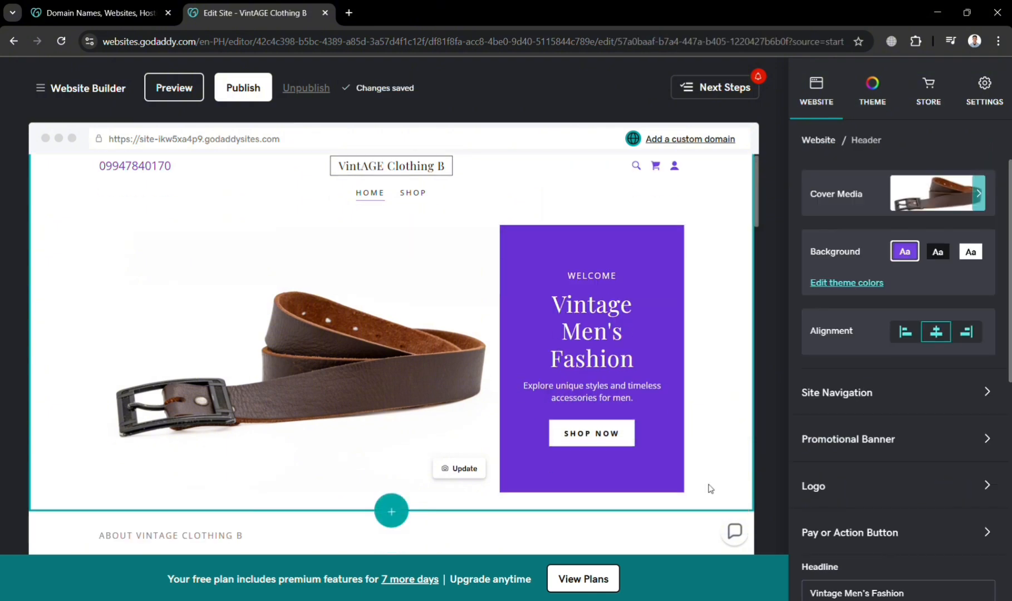
scroll(711, 489, "up", 1)
scroll(710, 489, "down", 3)
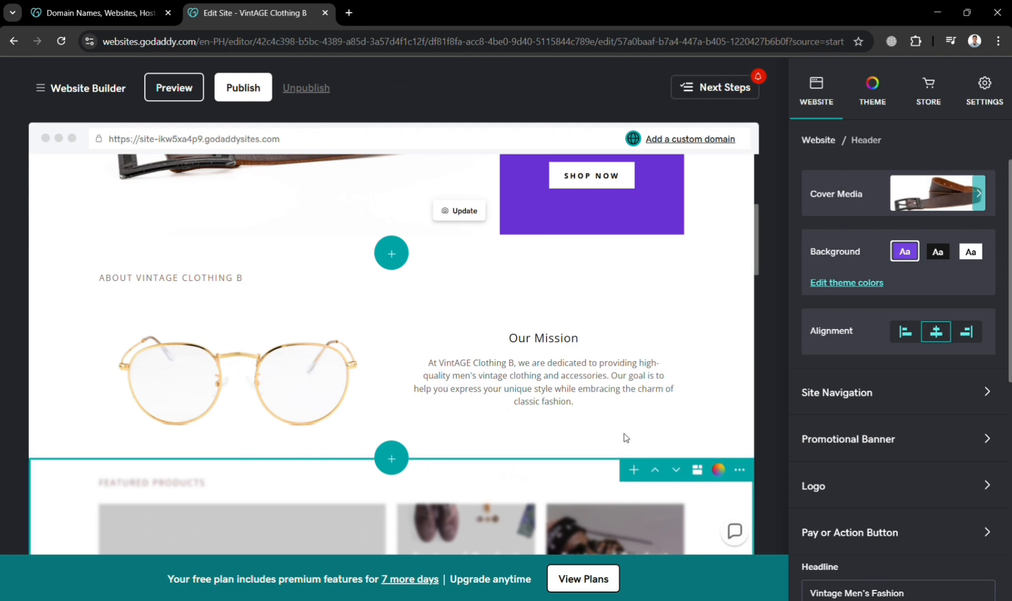
left_click(285, 368)
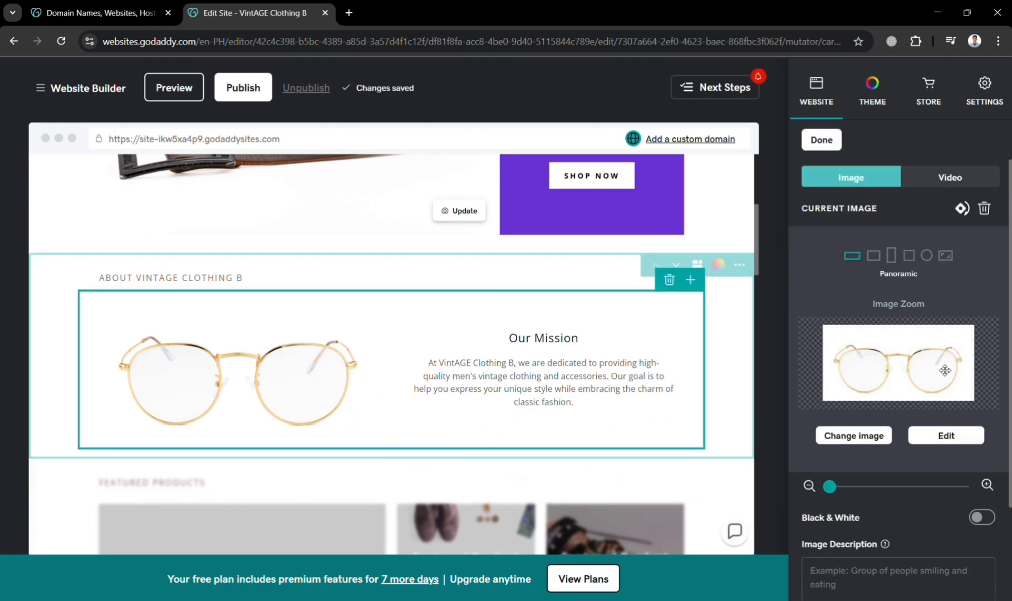
left_click(855, 436)
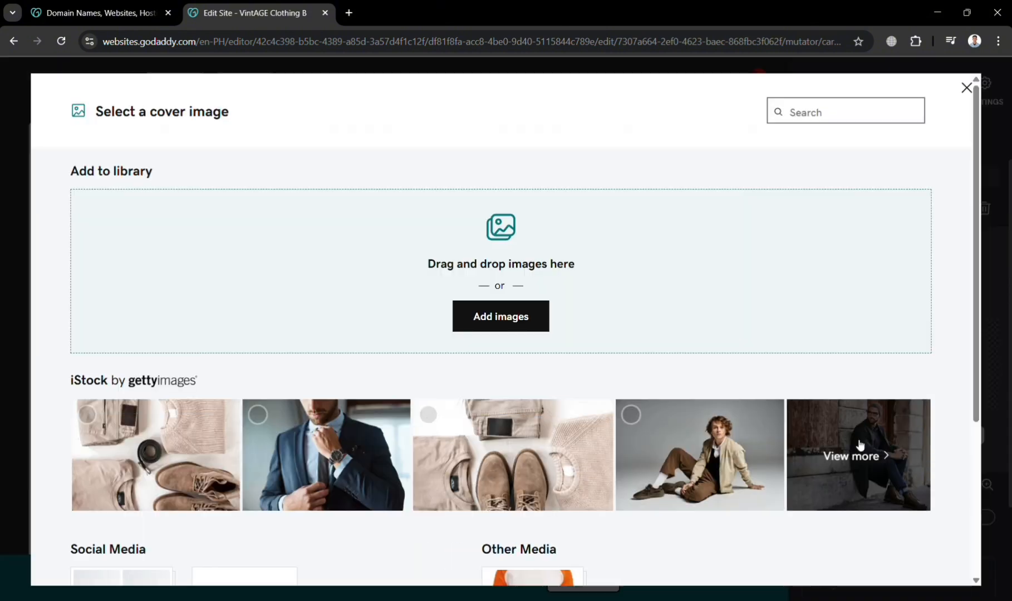
left_click(430, 415)
left_click(924, 566)
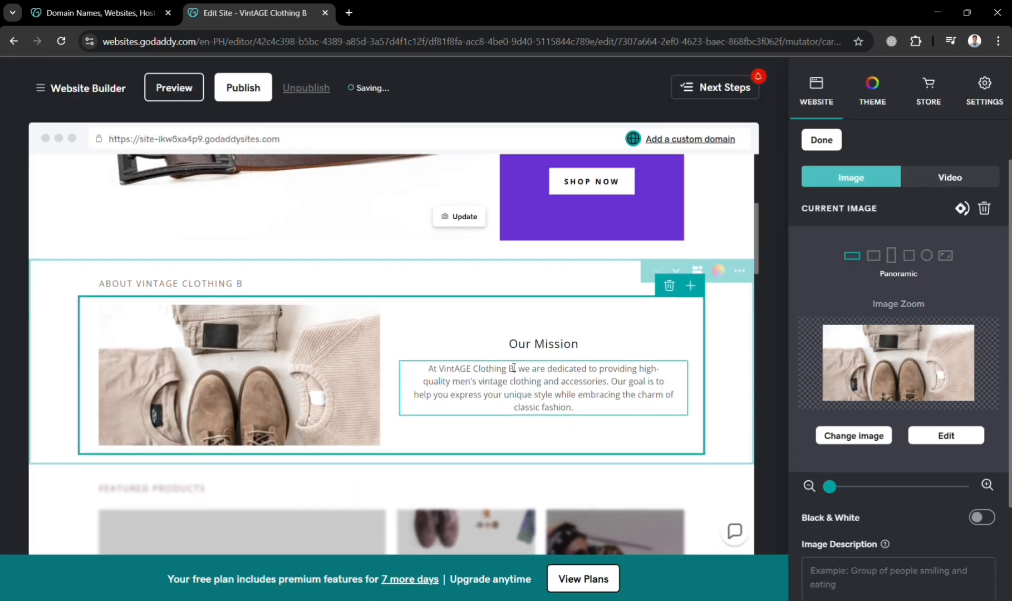
left_click(555, 395)
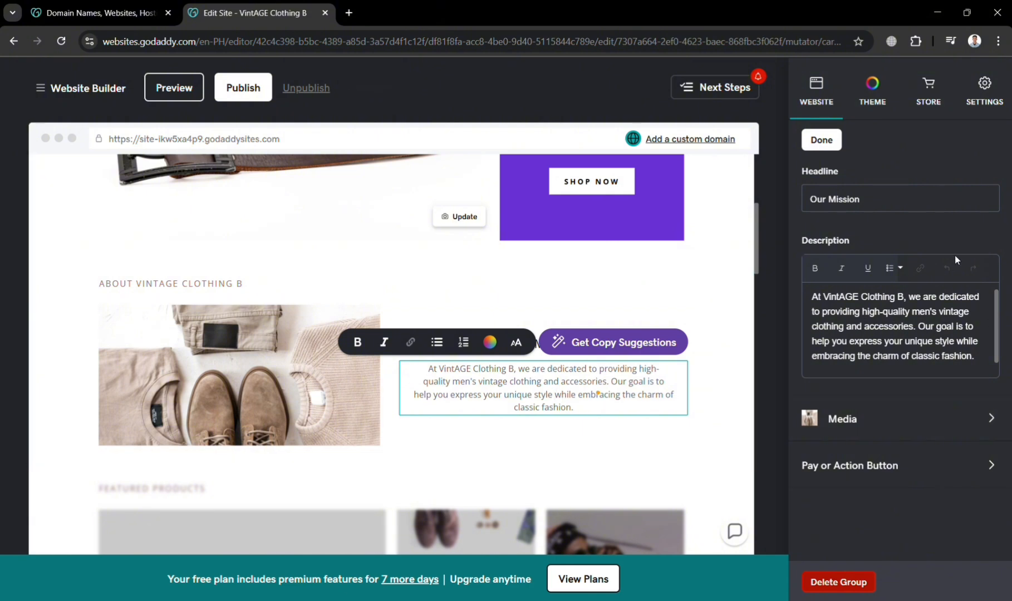
scroll(693, 473, "down", 3)
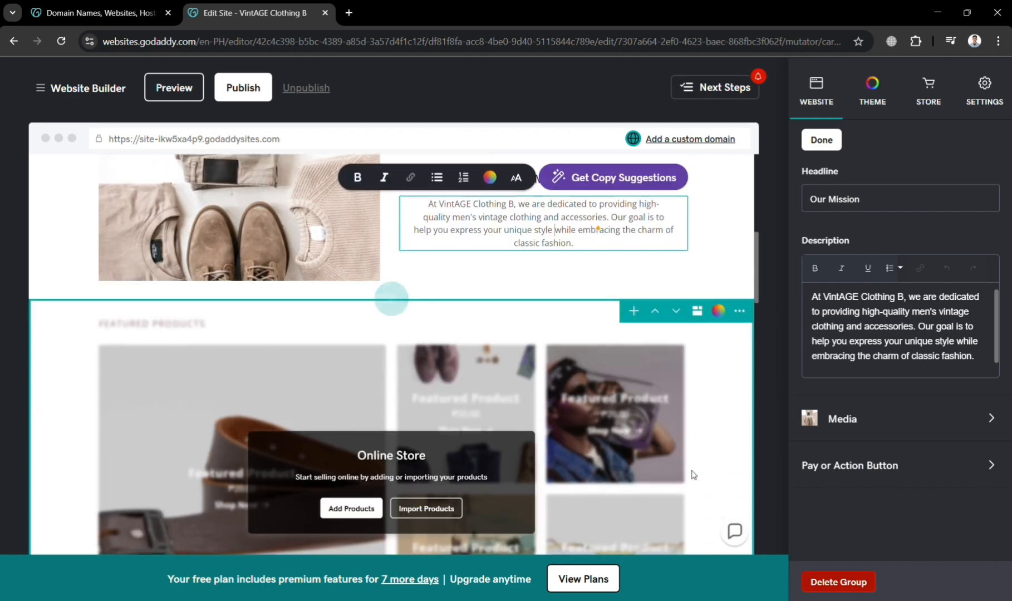
- Add a product, Vinatage Men's Shirt, at 500.00 with sale price 400.00 and Standard tax
left_click(726, 417)
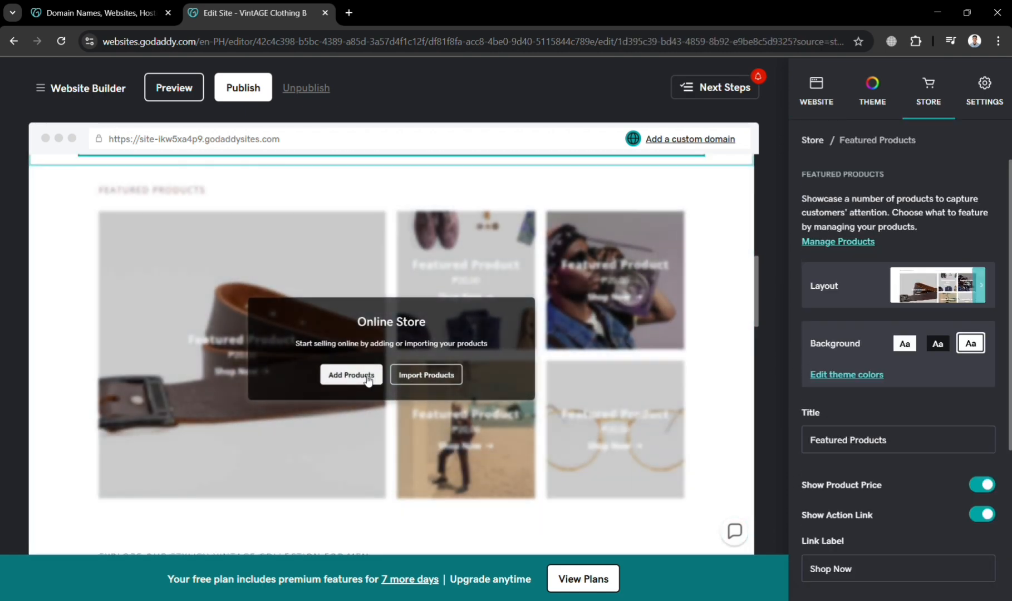
left_click(367, 378)
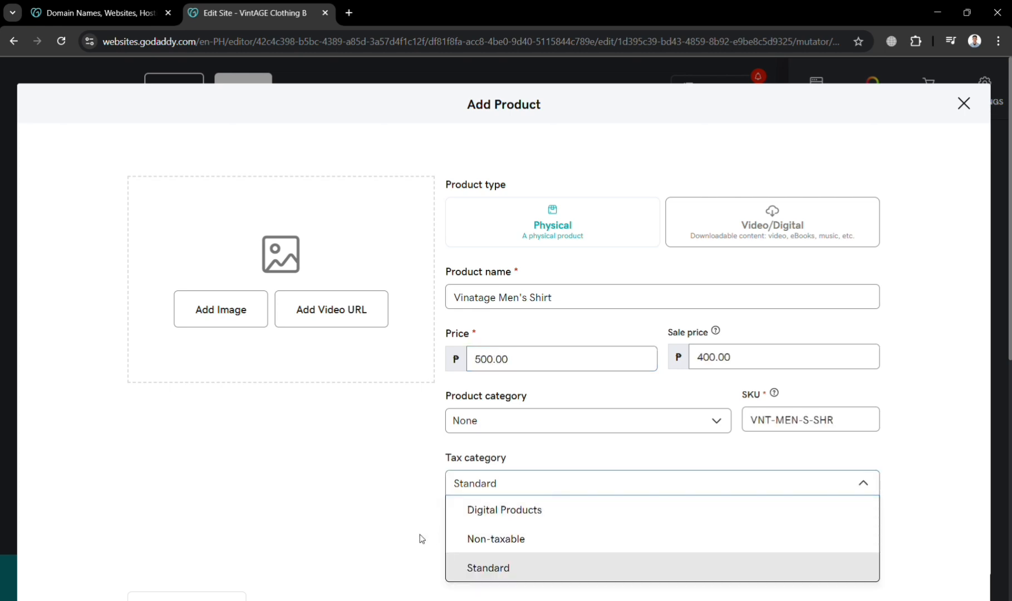
left_click(405, 534)
scroll(635, 549, "down", 5)
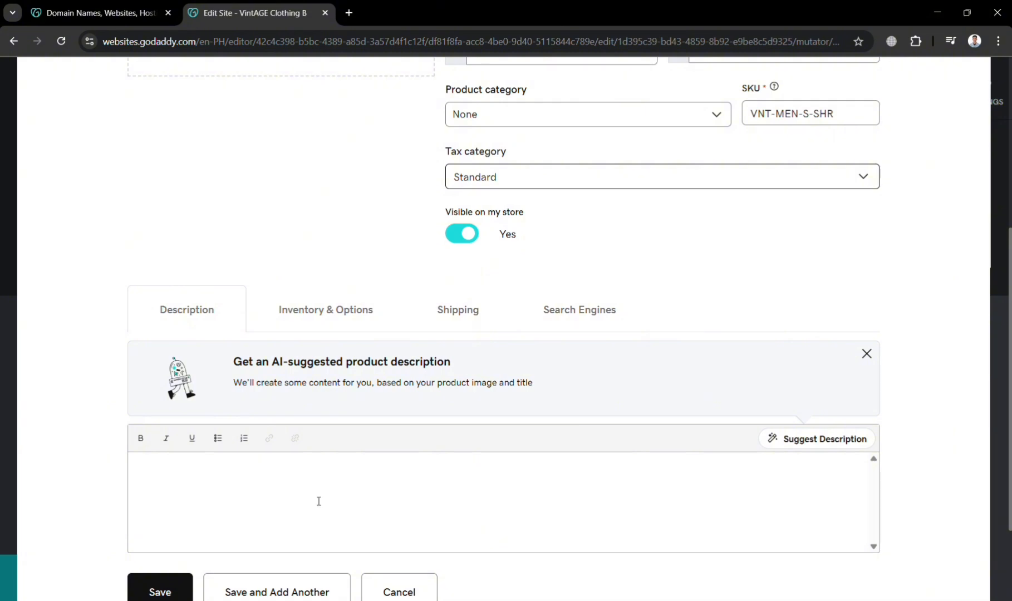
scroll(317, 501, "down", 2)
scroll(317, 501, "up", 2)
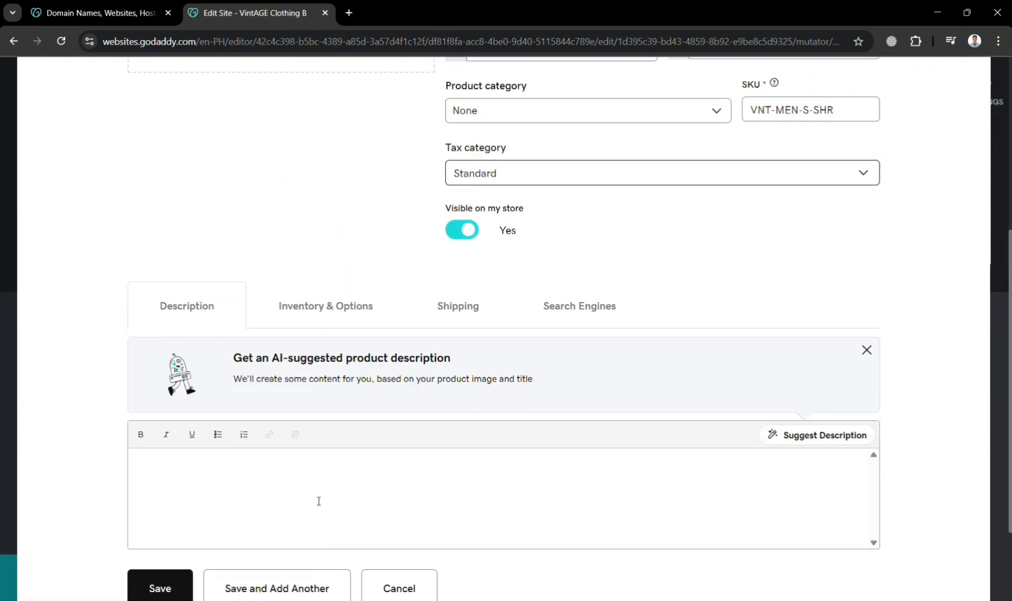
- Review the Inventory, Shipping and Search Engines settings, leaving inventory tracking off, and close the form
left_click(356, 304)
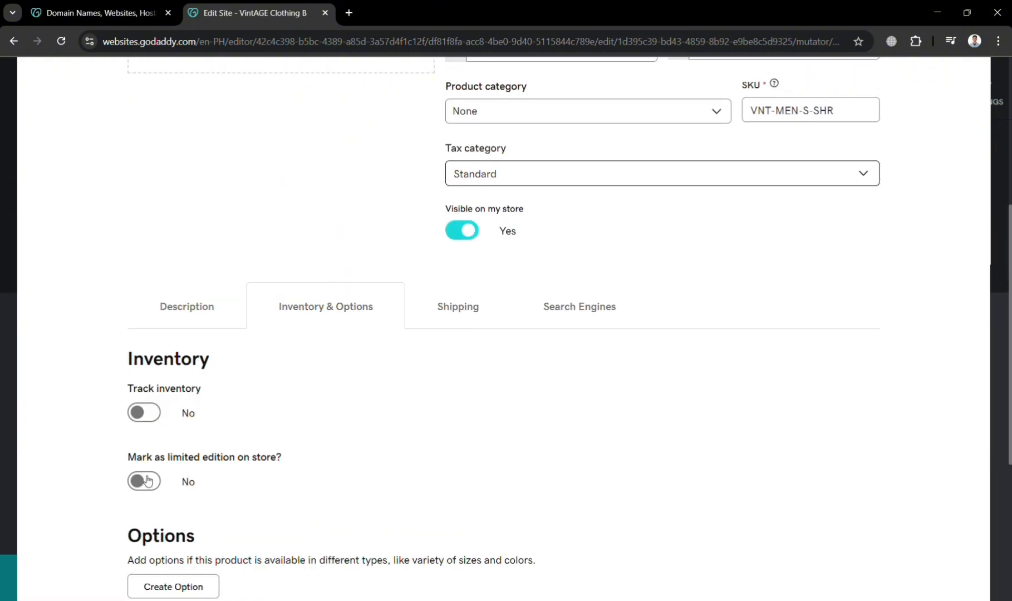
left_click(140, 426)
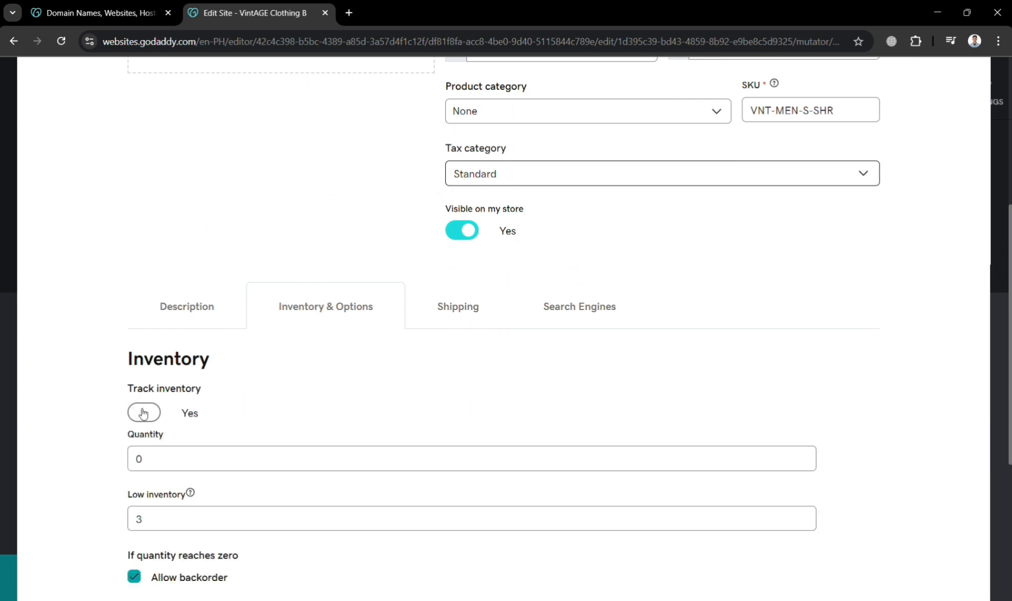
left_click(145, 412)
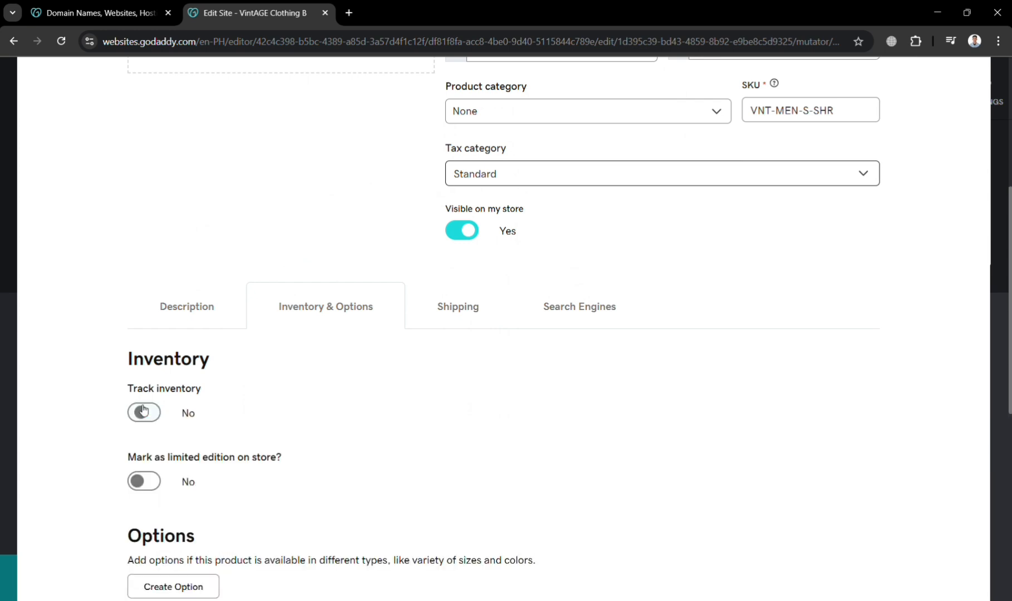
left_click(457, 303)
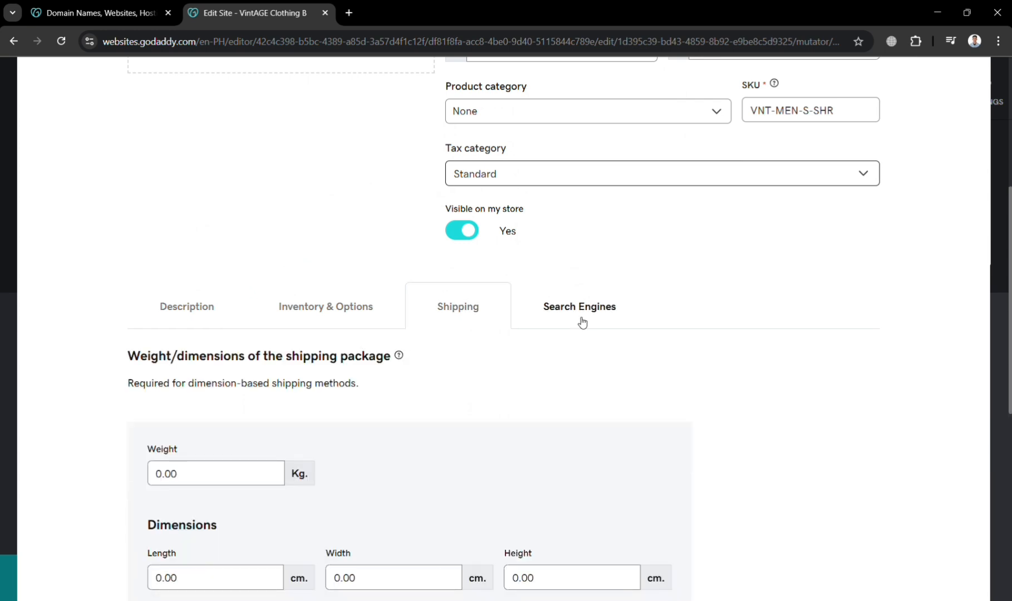
scroll(408, 535, "down", 6)
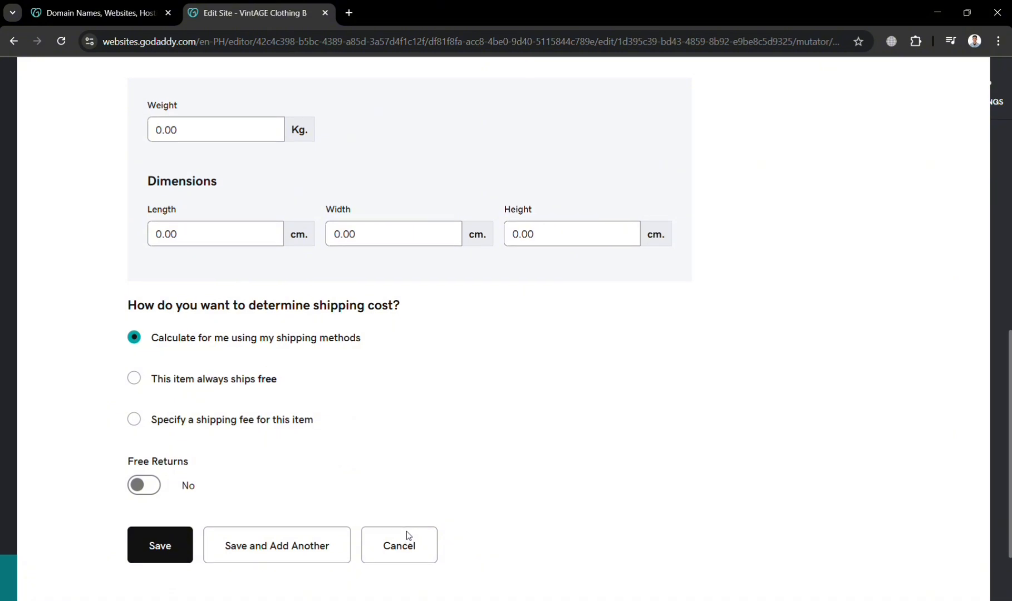
scroll(407, 536, "up", 6)
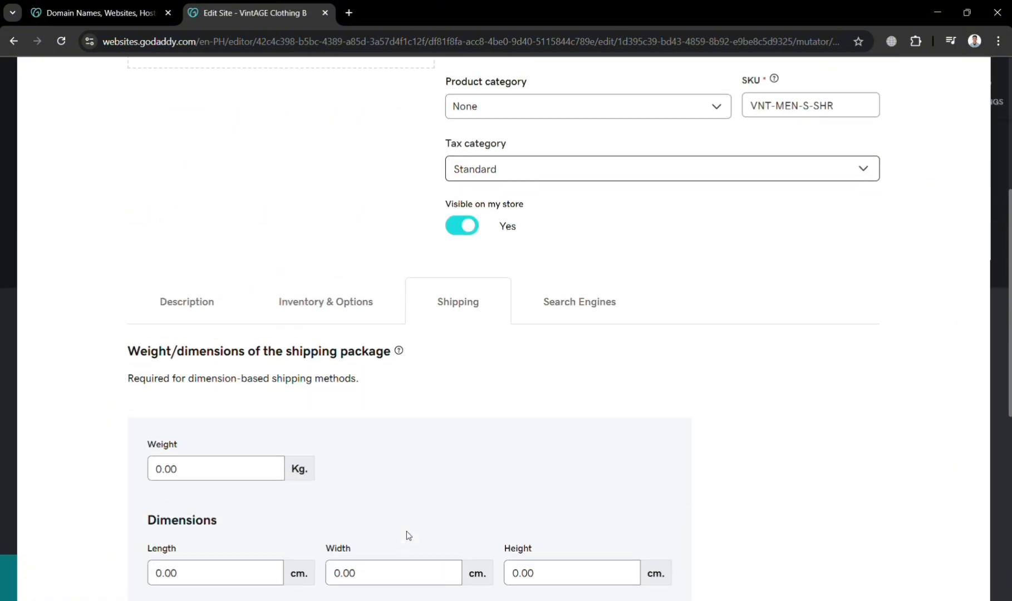
left_click(581, 315)
scroll(443, 396, "up", 5)
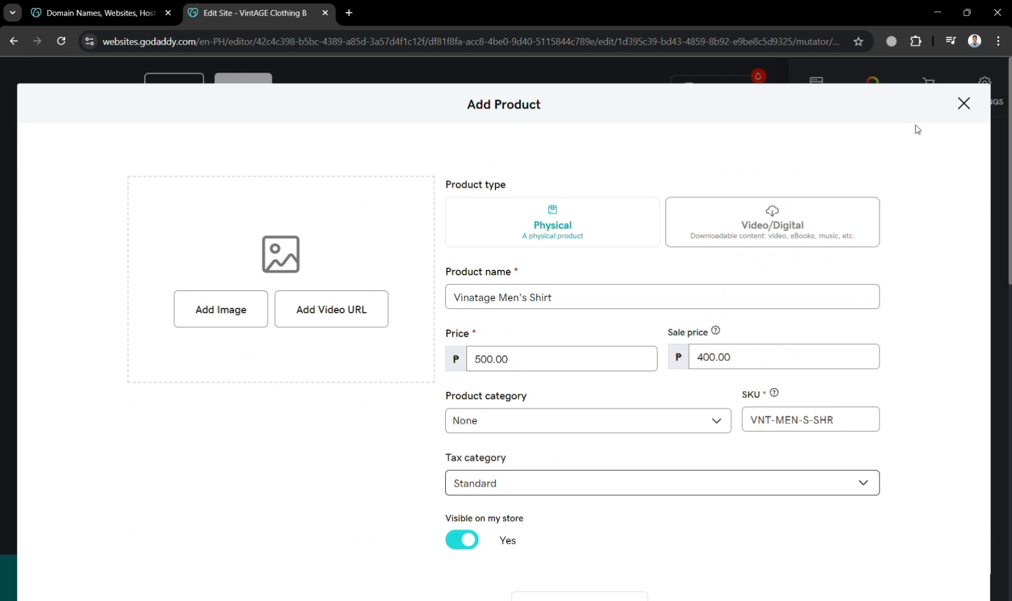
left_click(964, 104)
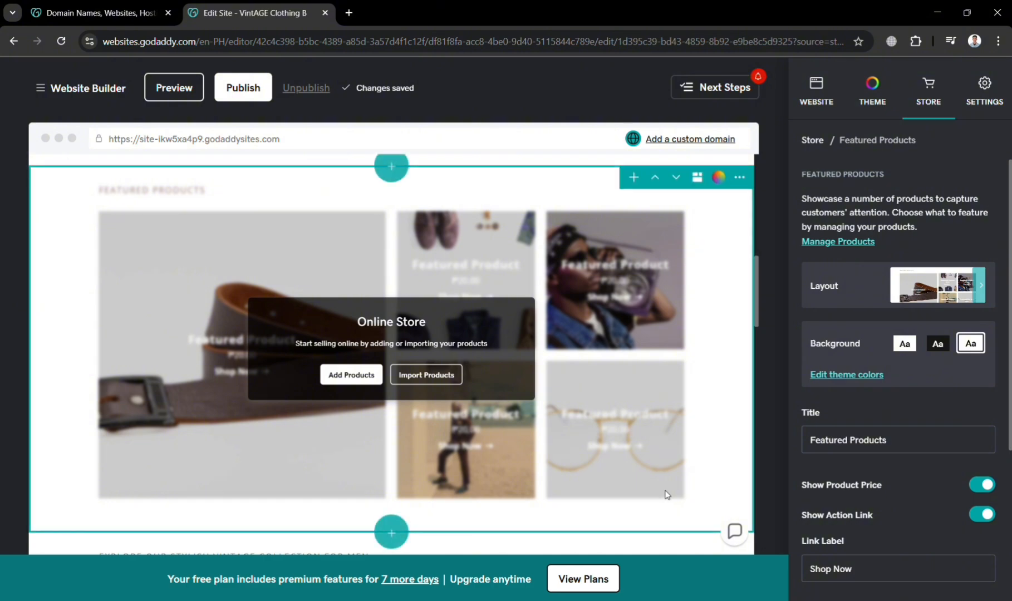
- Insert an Image Gallery > Photo Gallery section using the 'Display many stacked images' template above Contact Us
scroll(669, 496, "down", 5)
scroll(668, 494, "down", 3)
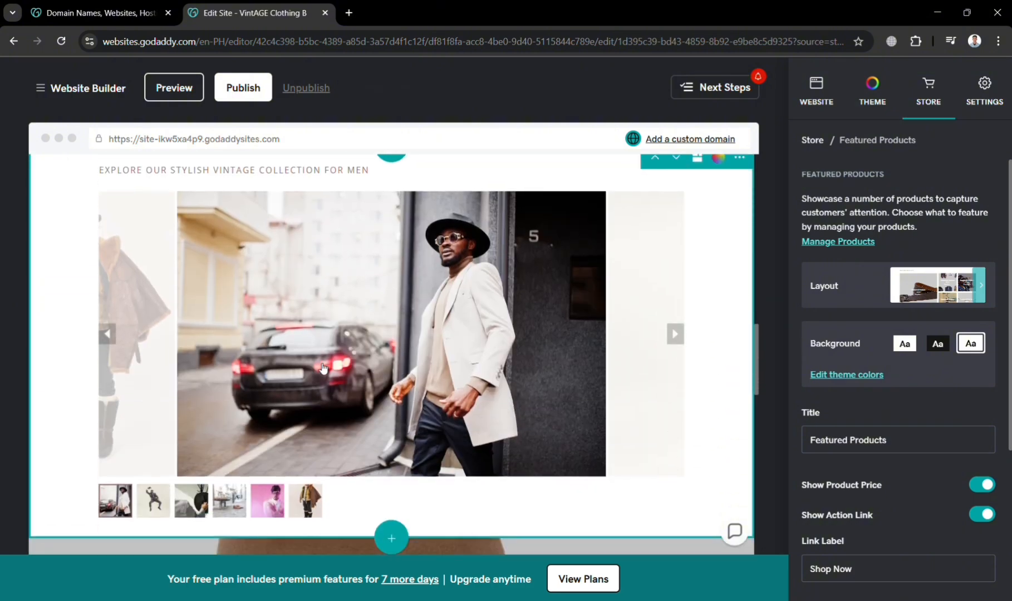
scroll(381, 452, "down", 8)
scroll(390, 401, "up", 2)
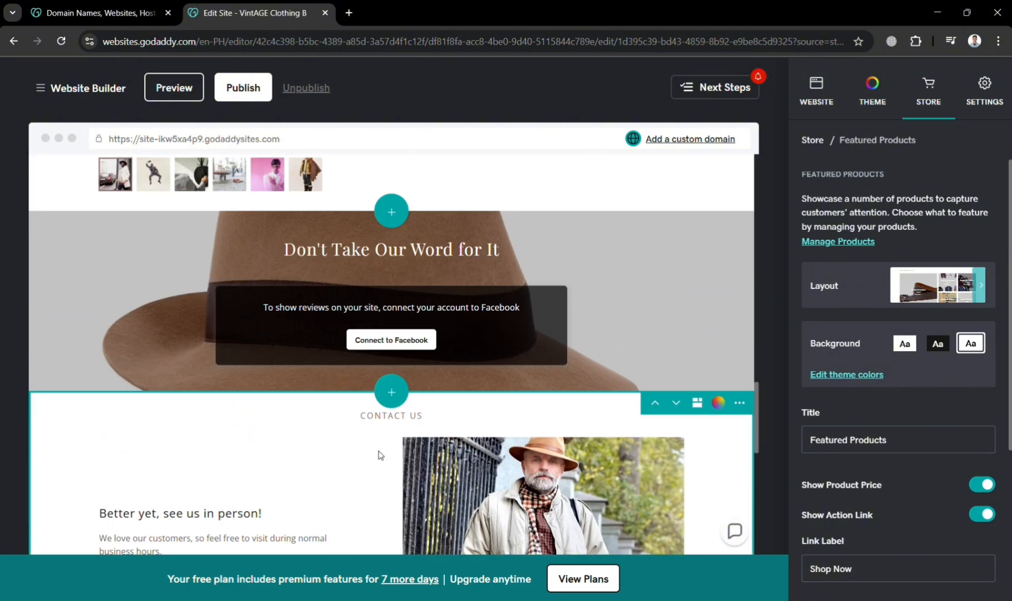
left_click(390, 400)
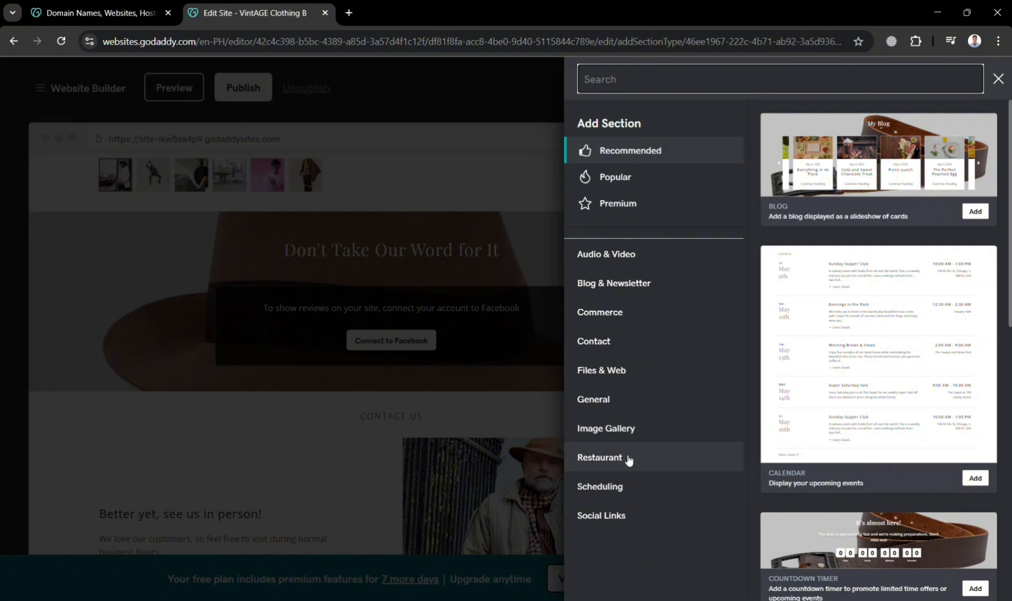
left_click(636, 439)
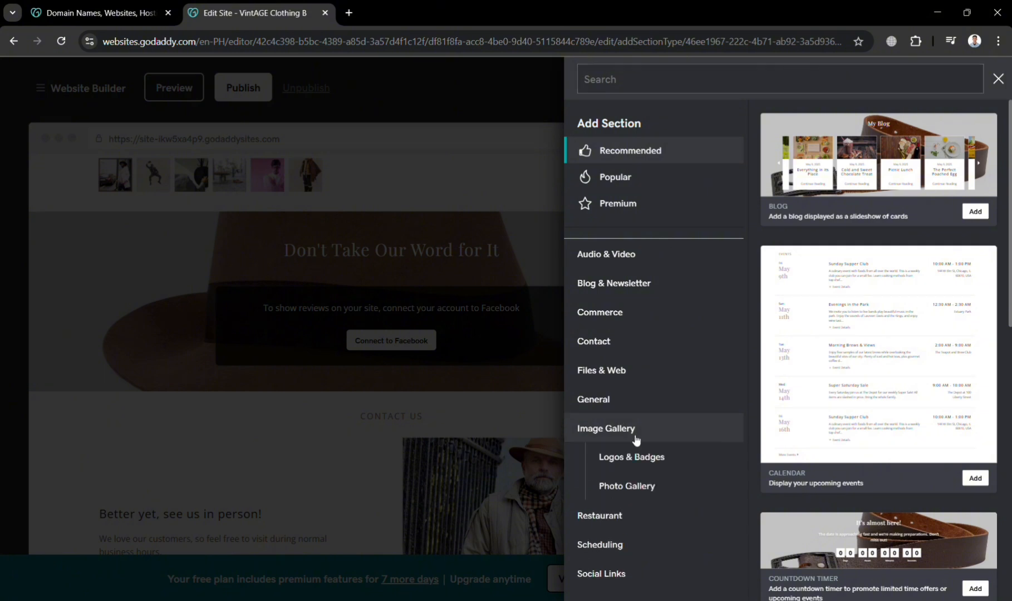
left_click(638, 484)
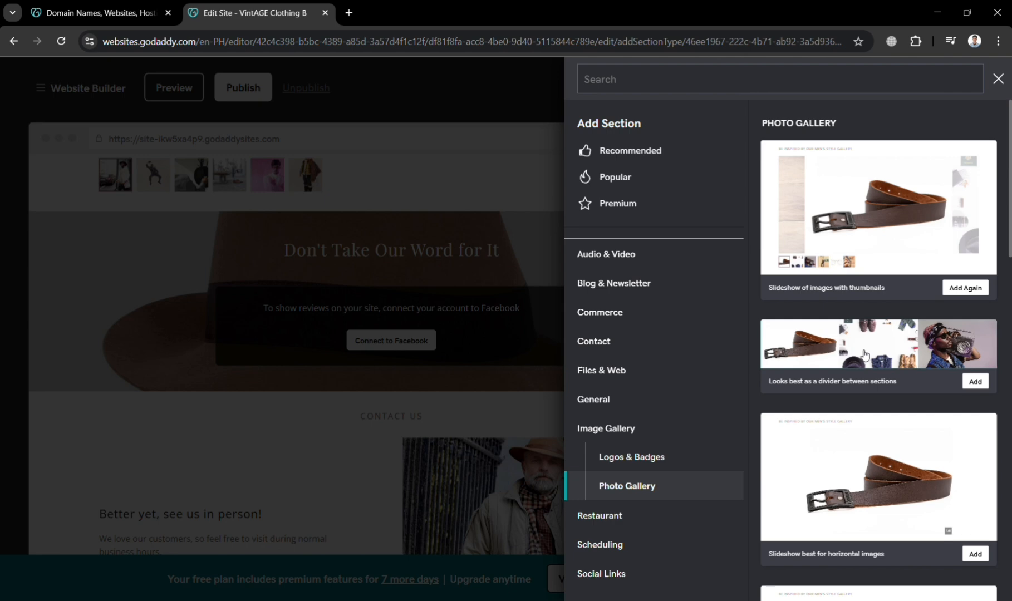
scroll(864, 355, "down", 5)
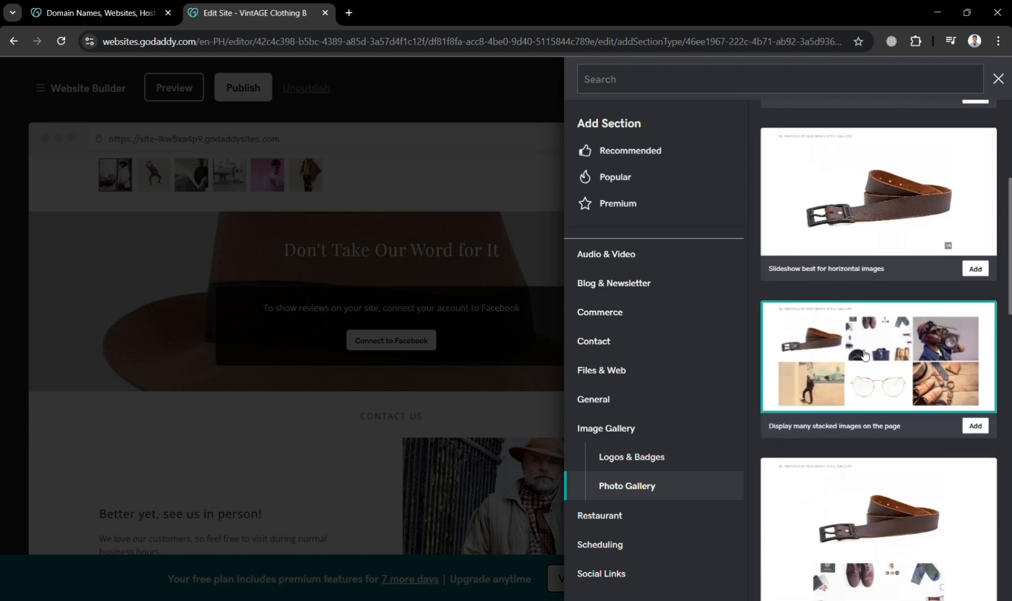
left_click(864, 354)
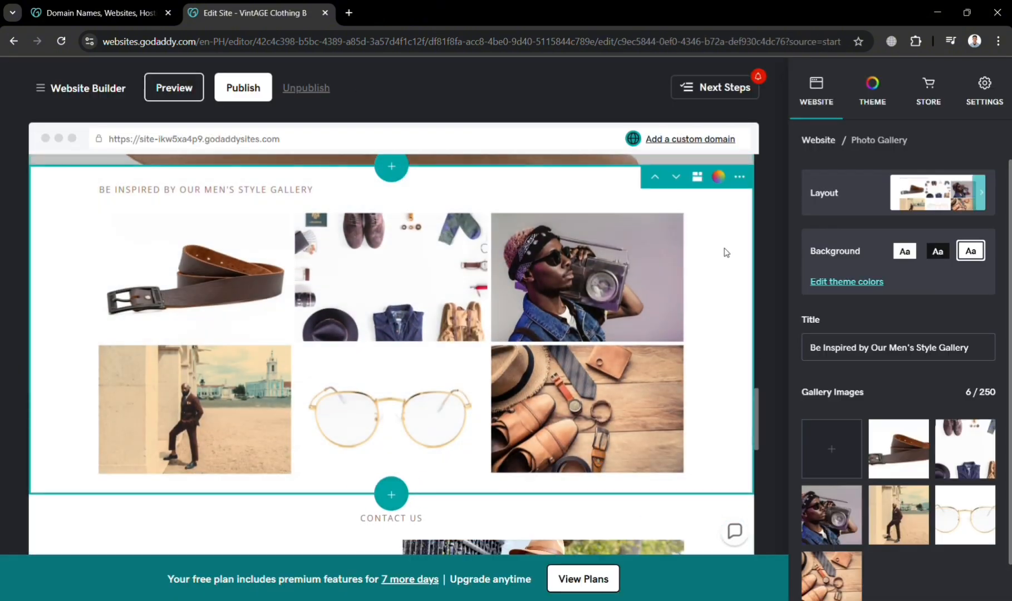
- Switch from the gallery settings to the Theme, then Website panel, and scroll the editor back to the top
scroll(564, 395, "down", 3)
scroll(565, 395, "up", 3)
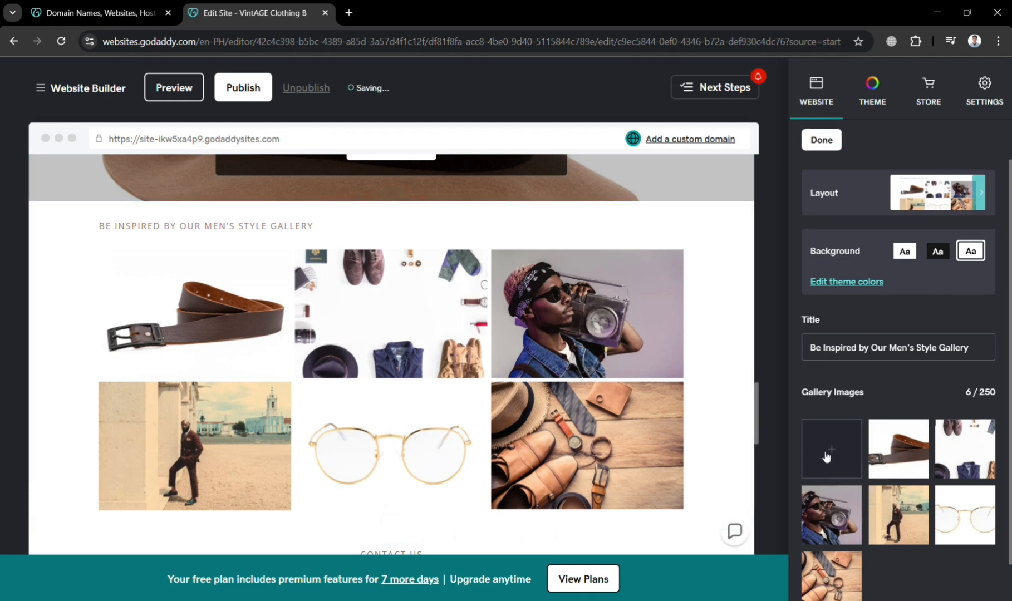
scroll(827, 457, "down", 1)
left_click(873, 113)
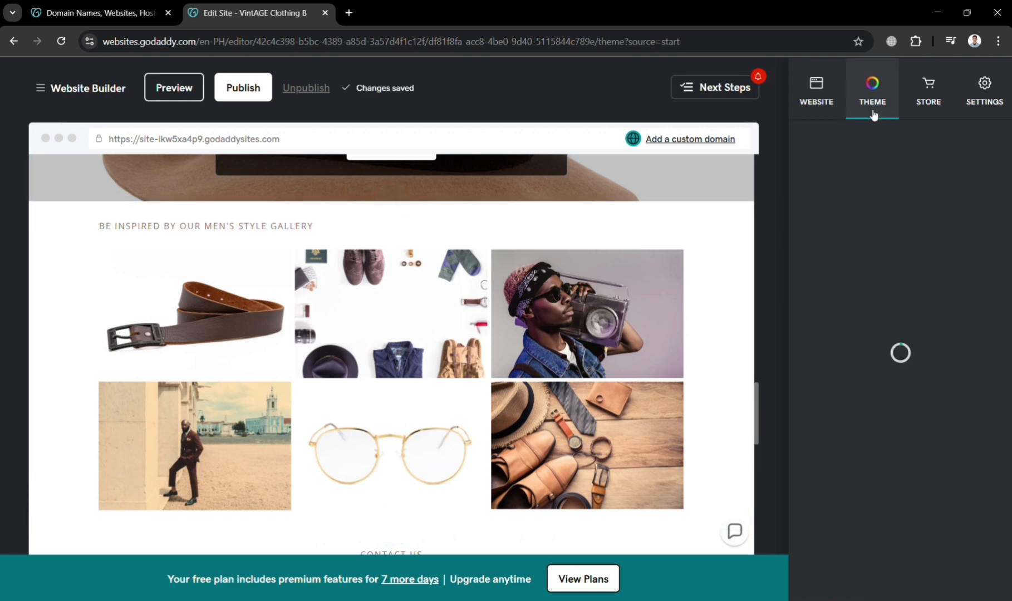
left_click(822, 110)
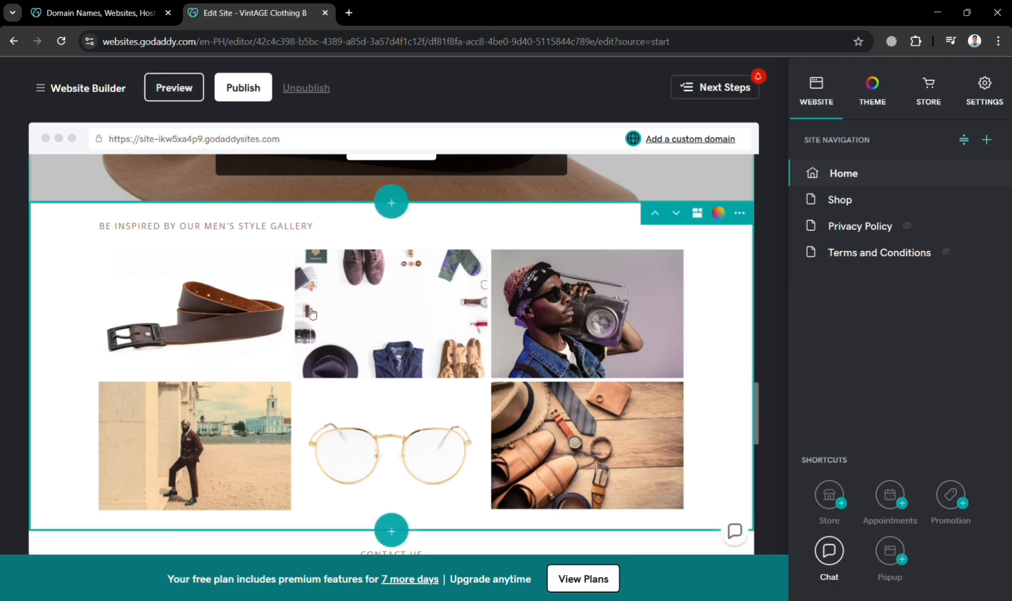
scroll(309, 312, "down", 10)
scroll(309, 312, "up", 15)
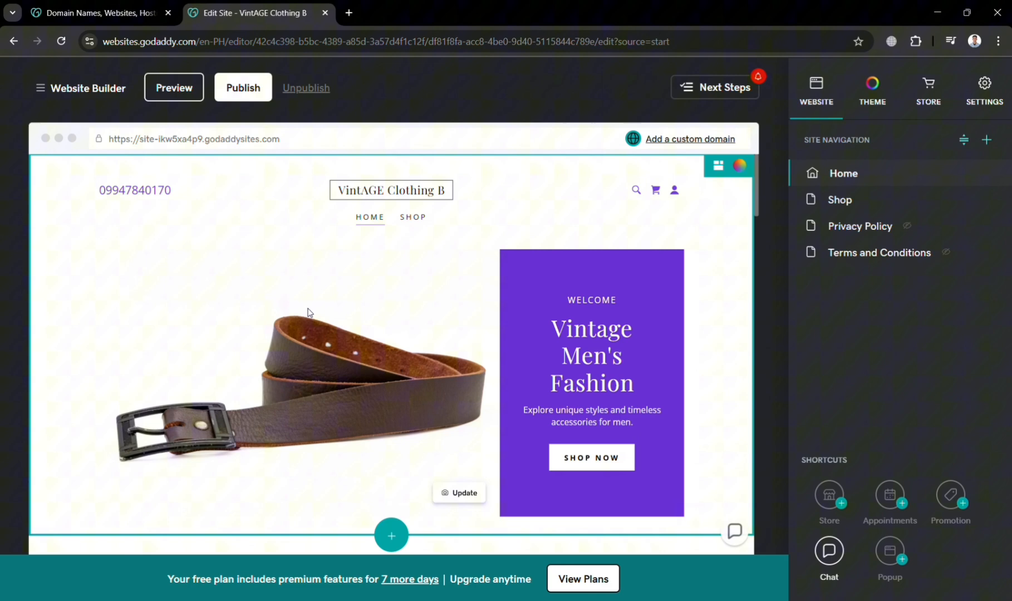
- Publish the VintAGE Clothing B site and view the live site in a new tab
left_click(254, 88)
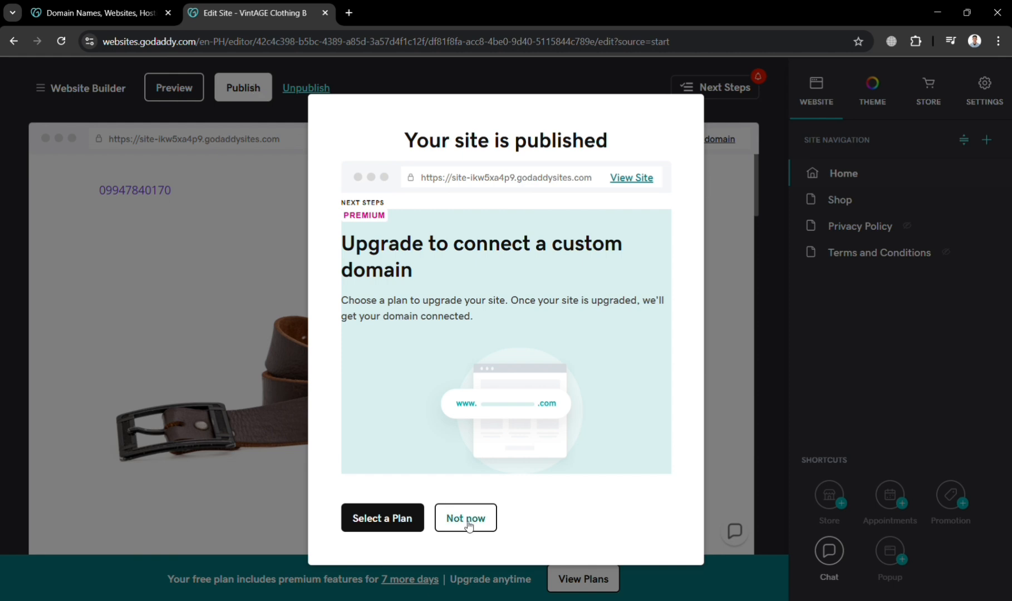
left_click(649, 179)
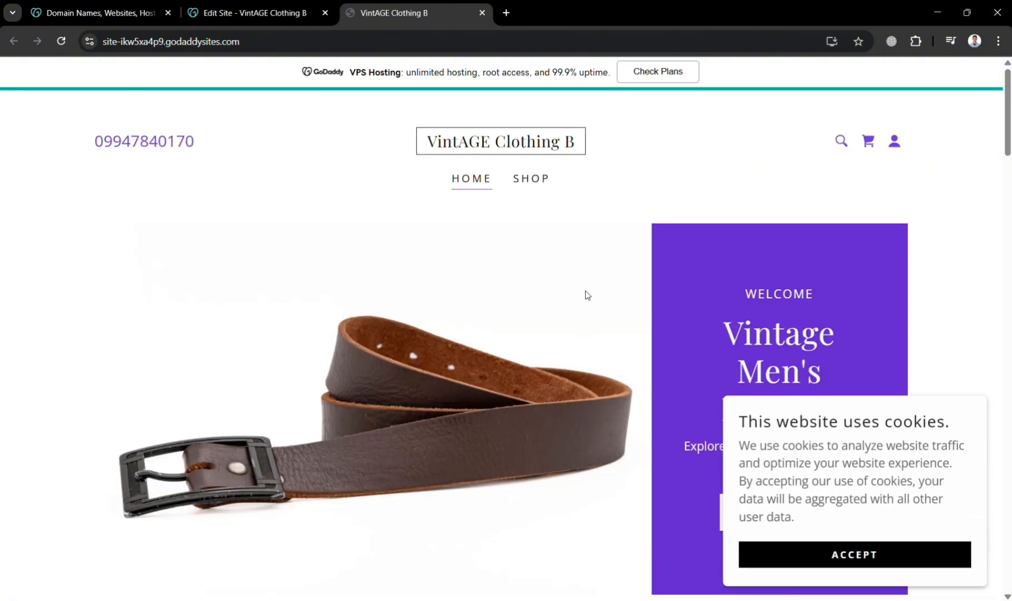
- Look over the live home page down to the footer and back, then return to the editor tab
scroll(551, 406, "down", 5)
scroll(551, 410, "down", 10)
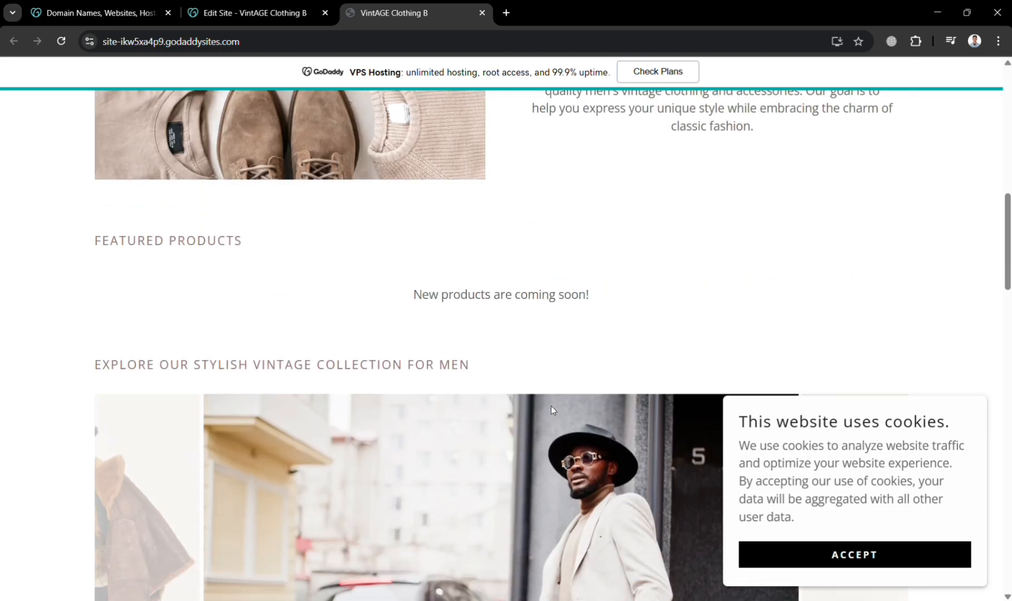
scroll(551, 406, "up", 11)
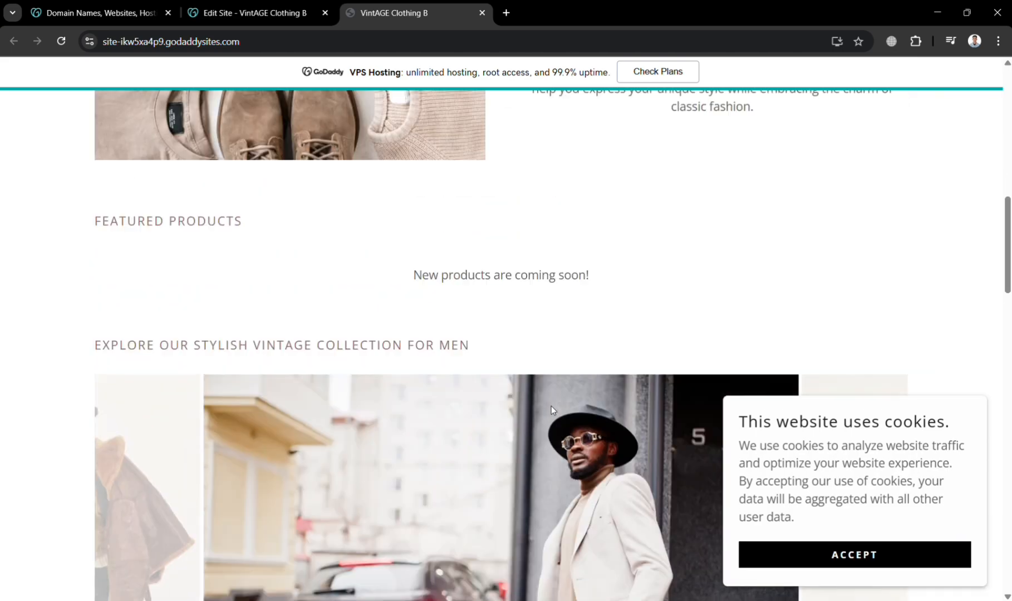
scroll(551, 406, "down", 9)
scroll(551, 410, "down", 15)
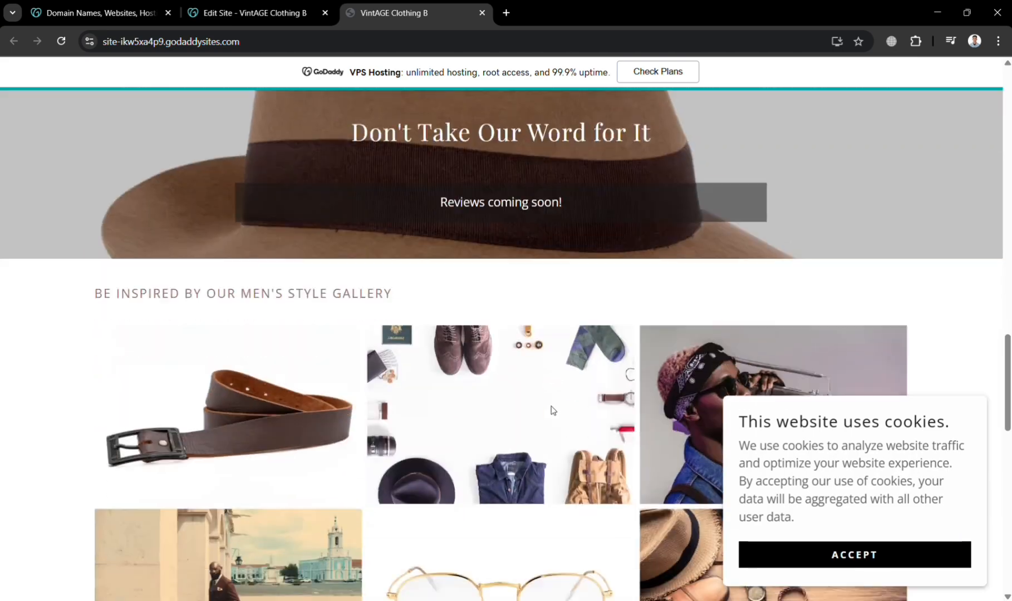
scroll(551, 411, "down", 3)
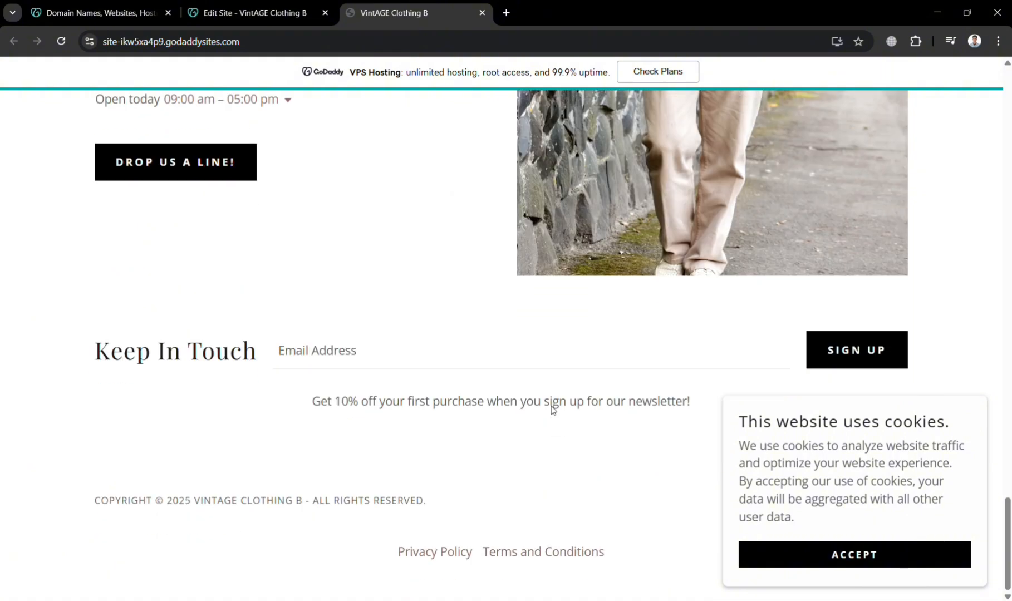
scroll(551, 407, "up", 15)
scroll(504, 95, "up", 1)
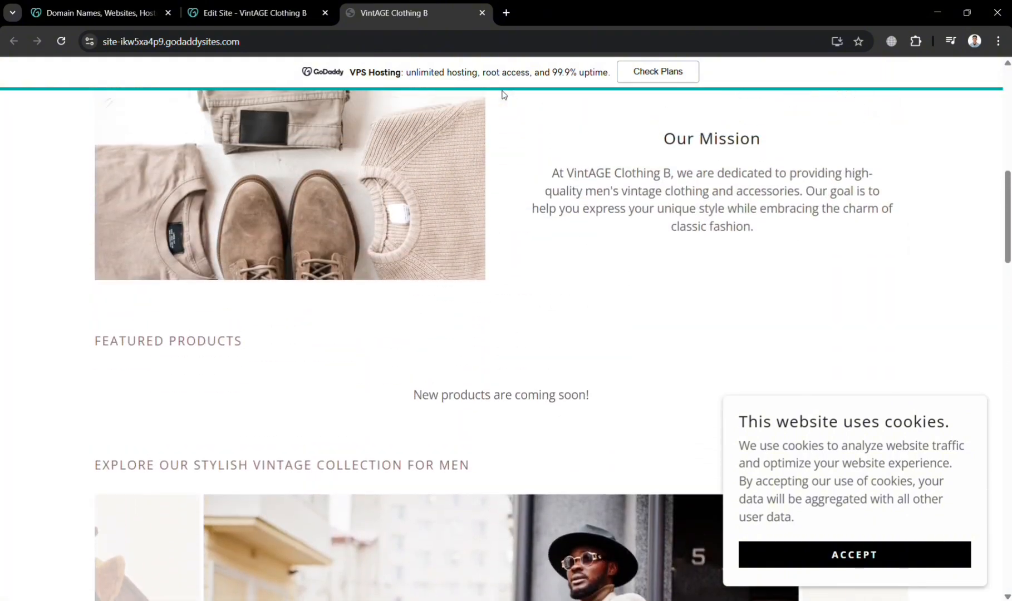
left_click(280, 4)
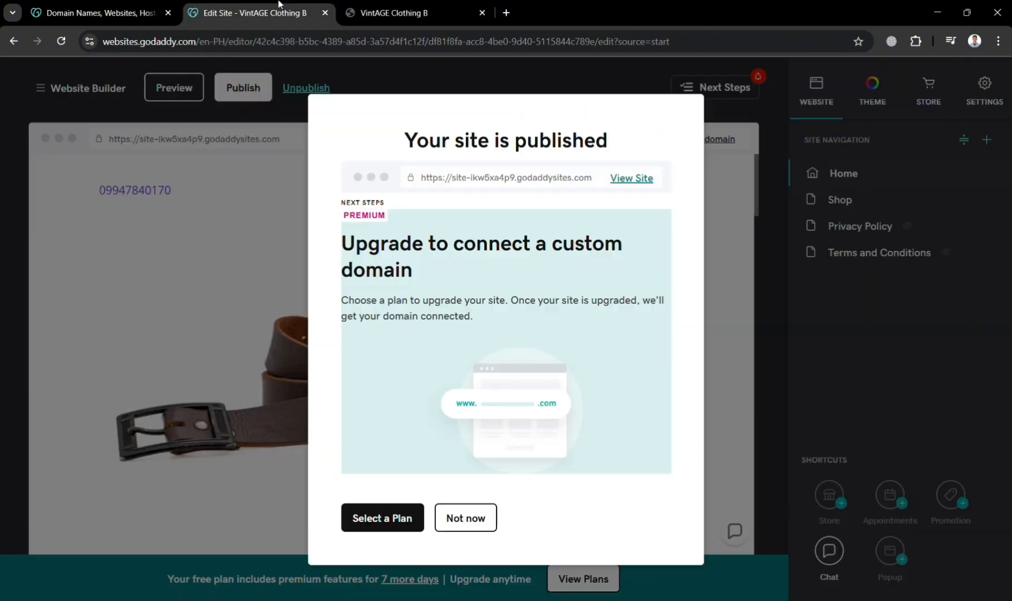
- Decline the custom domain upgrade and go to Store > Products from the navigation menu
left_click(470, 516)
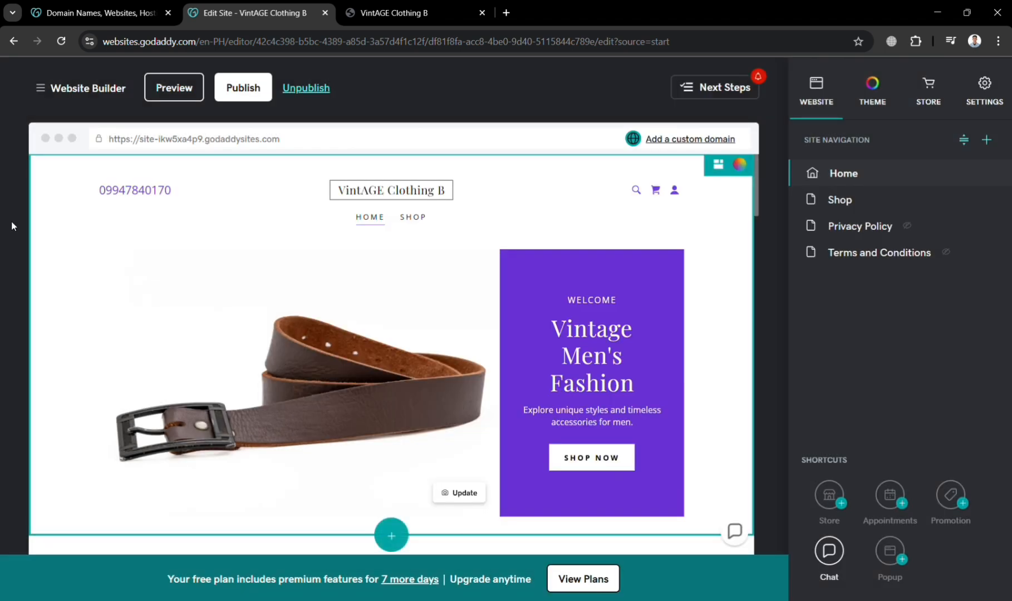
left_click(61, 92)
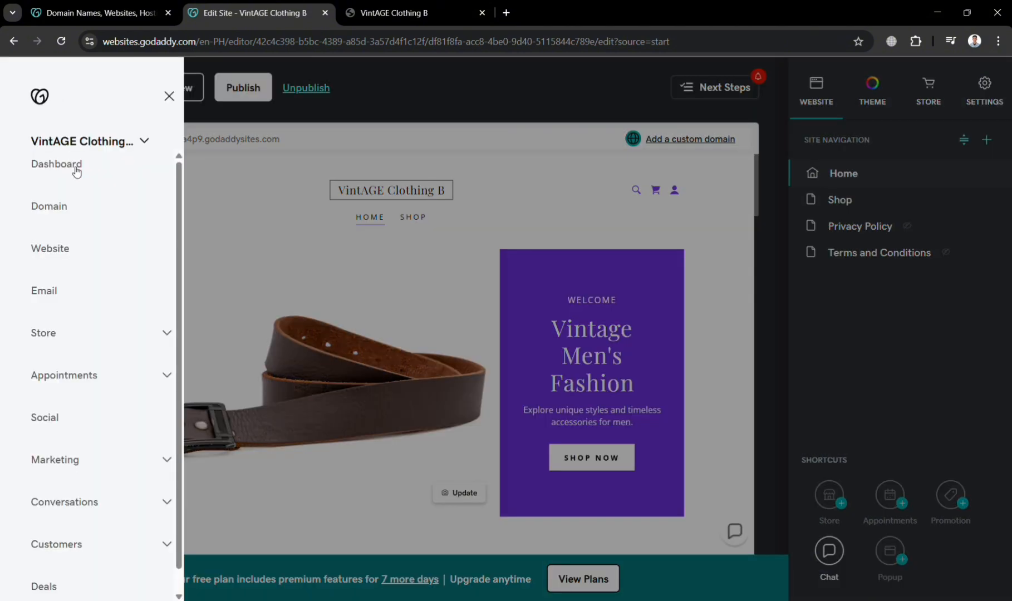
left_click(109, 340)
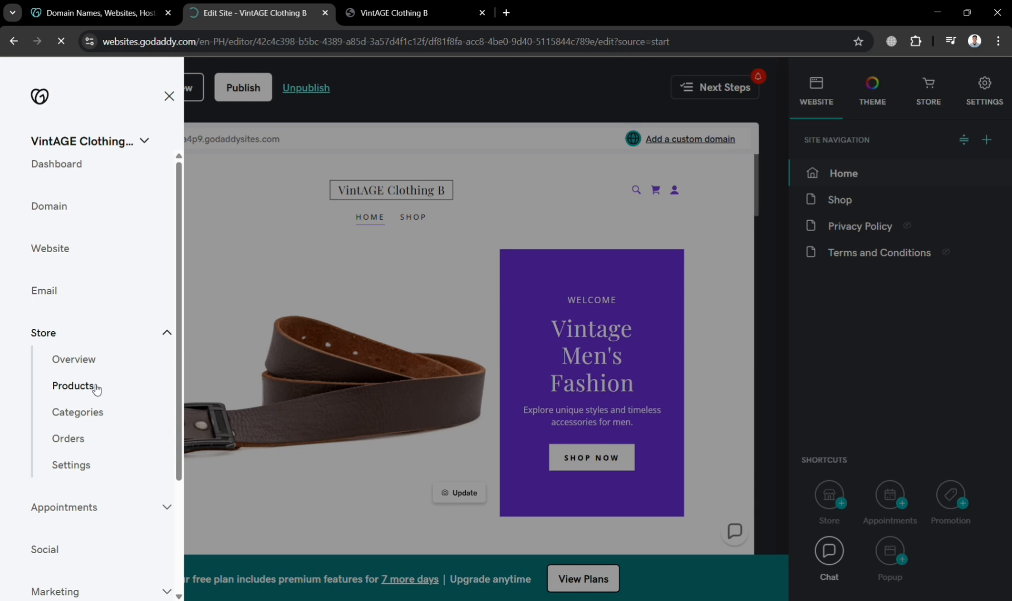
left_click(96, 388)
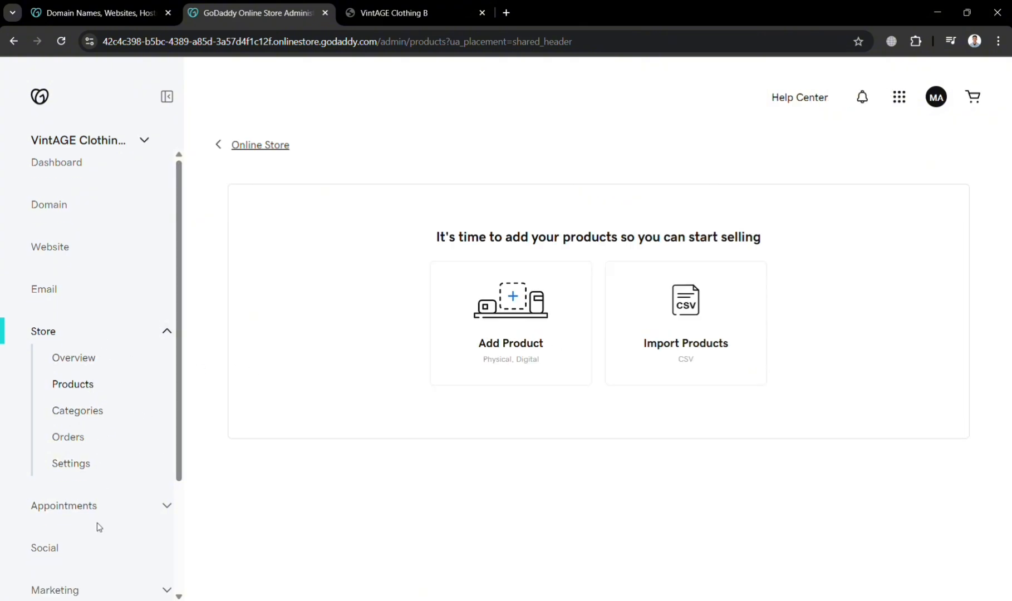
- Expand Appointments in the store sidebar, then view the live VintAGE Clothing B site's gallery images
left_click(127, 517)
scroll(126, 518, "down", 2)
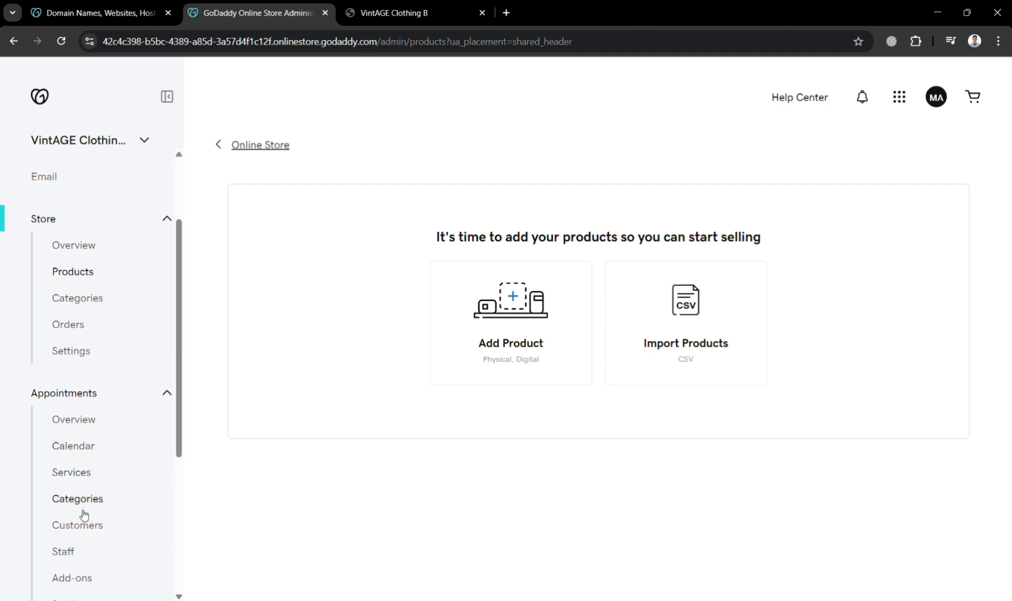
scroll(83, 515, "down", 2)
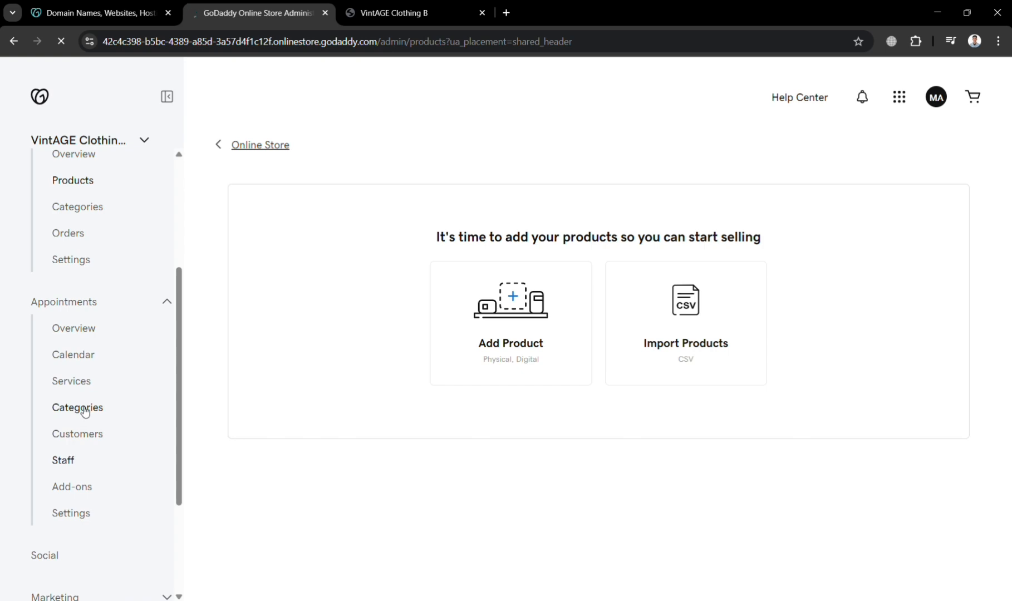
left_click(423, 8)
scroll(336, 239, "down", 20)
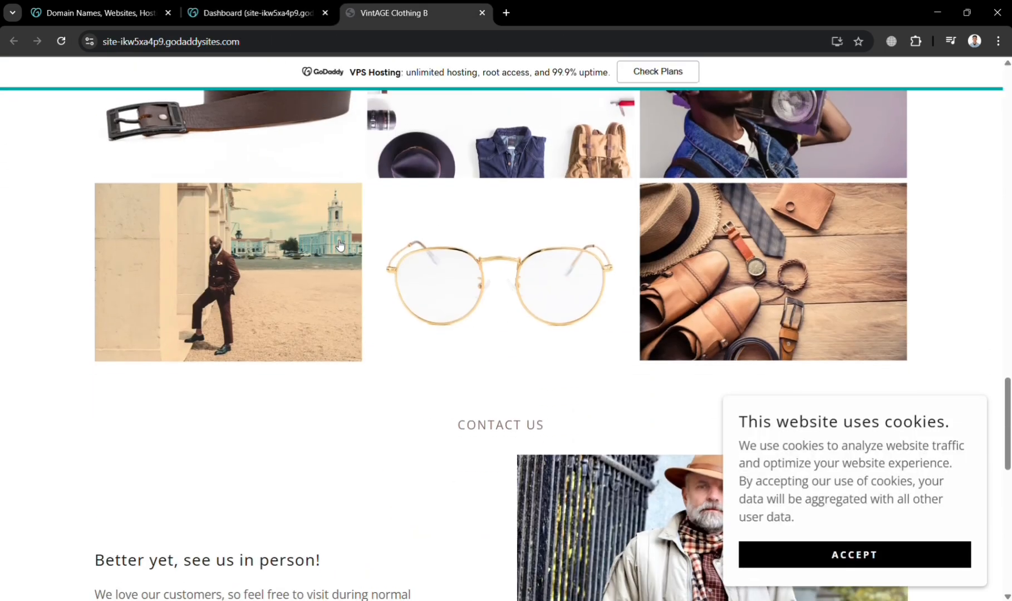
- From the Dashboard tab, go to Store > Settings for the online store
scroll(336, 241, "up", 20)
left_click(264, 7)
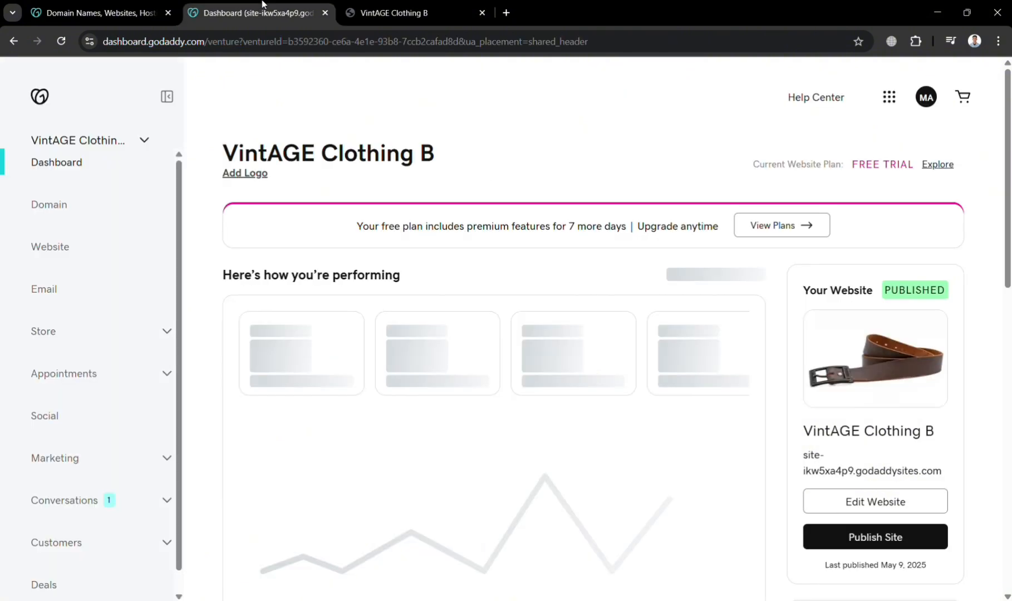
left_click(123, 344)
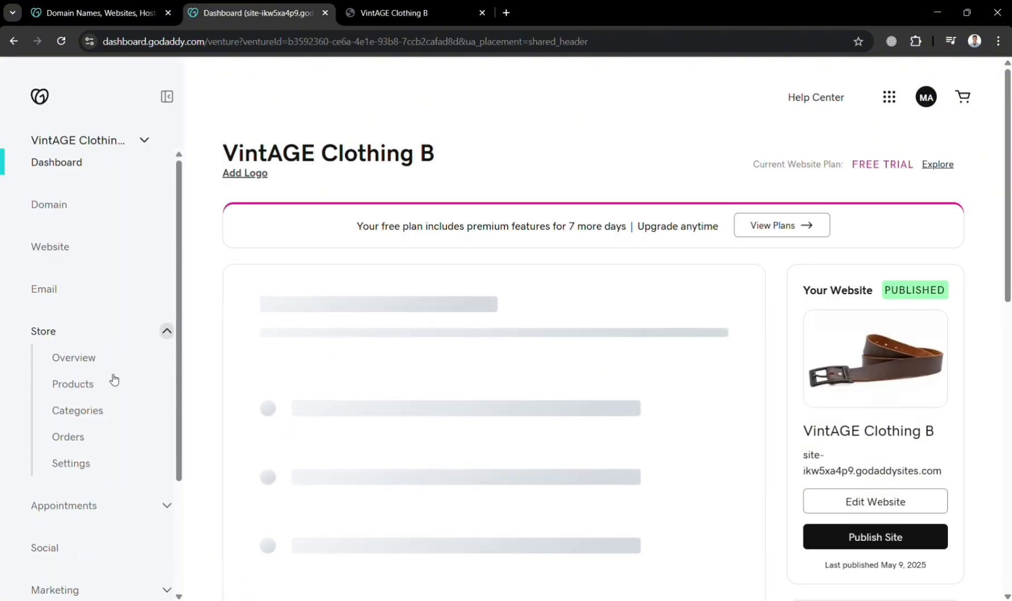
scroll(83, 467, "down", 2)
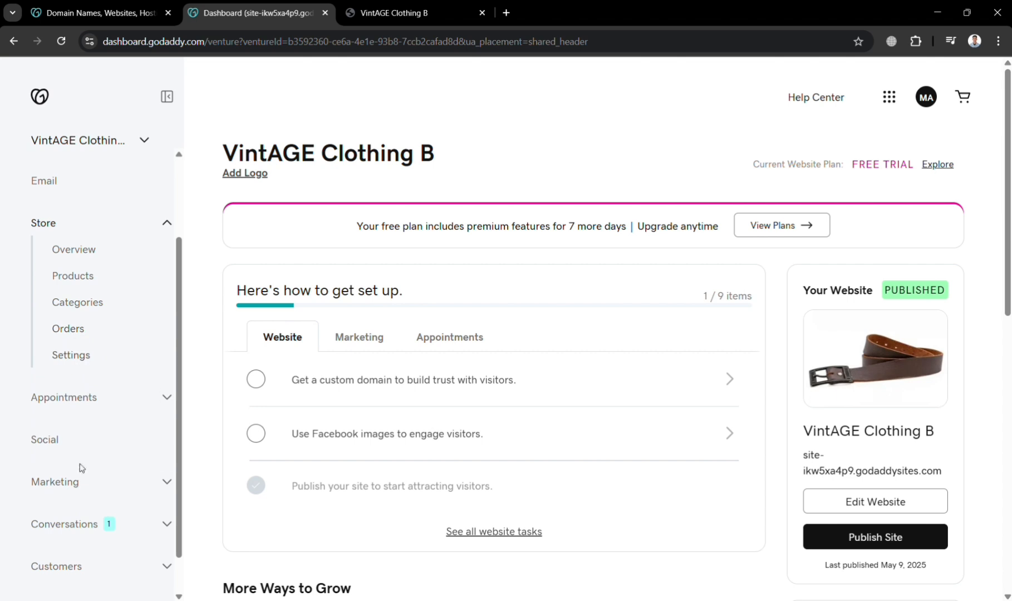
scroll(81, 473, "down", 1)
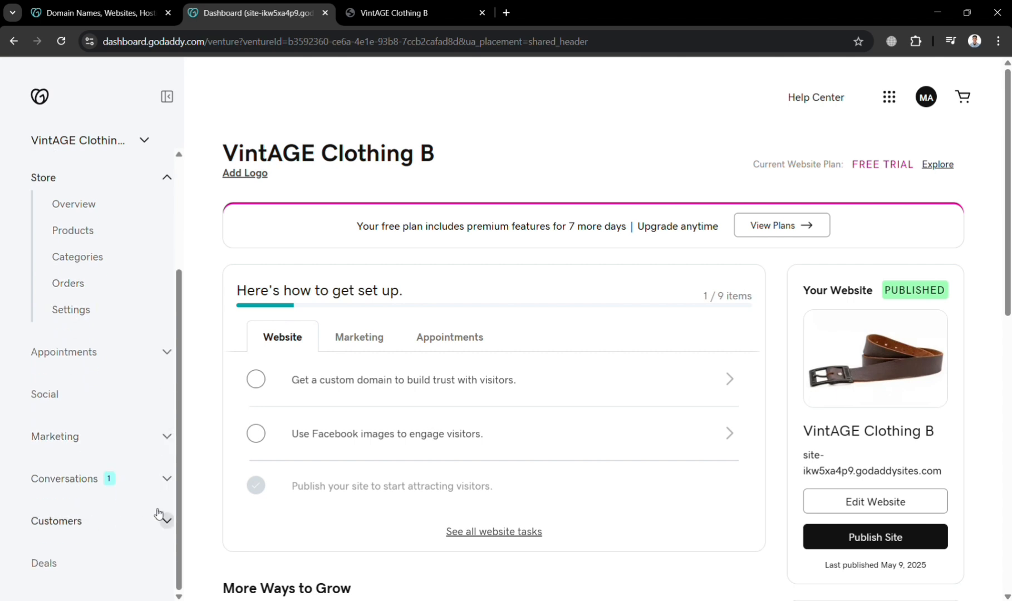
left_click(169, 438)
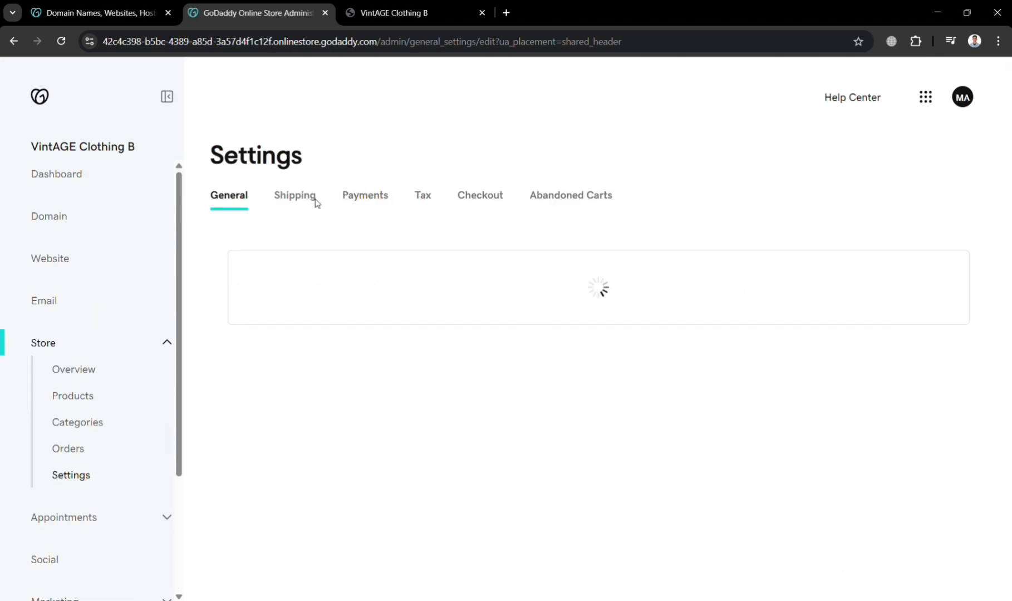
- On the Payments tab, start disconnecting Pay with PayPal but cancel, keeping it connected
left_click(376, 196)
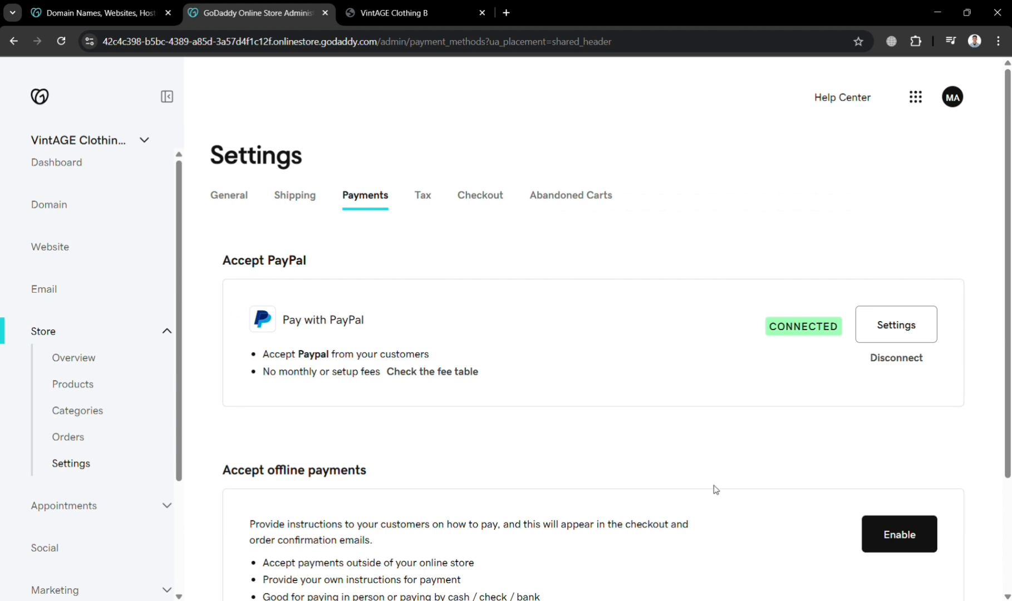
scroll(715, 489, "down", 2)
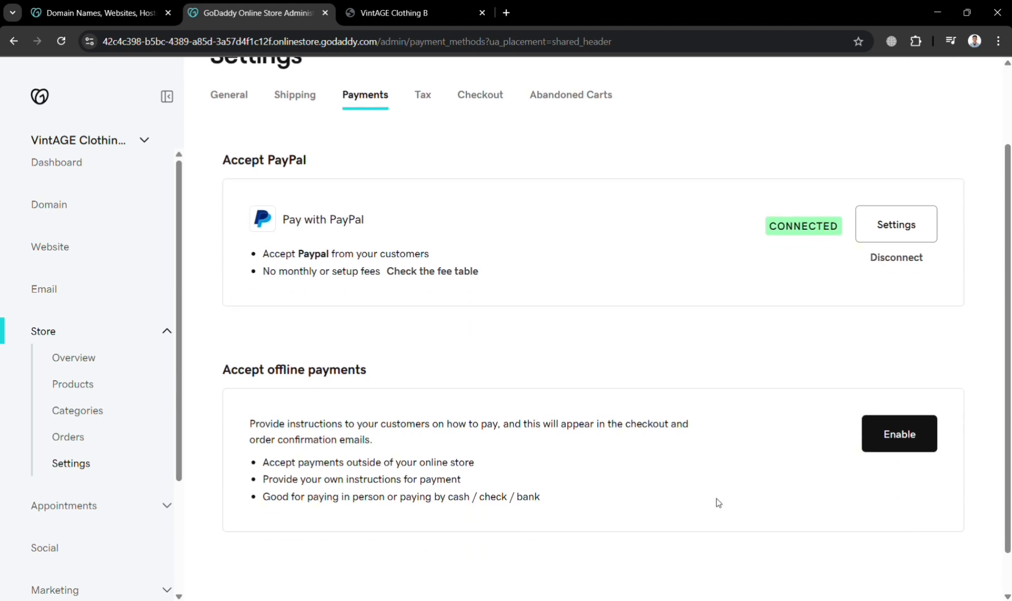
left_click(894, 261)
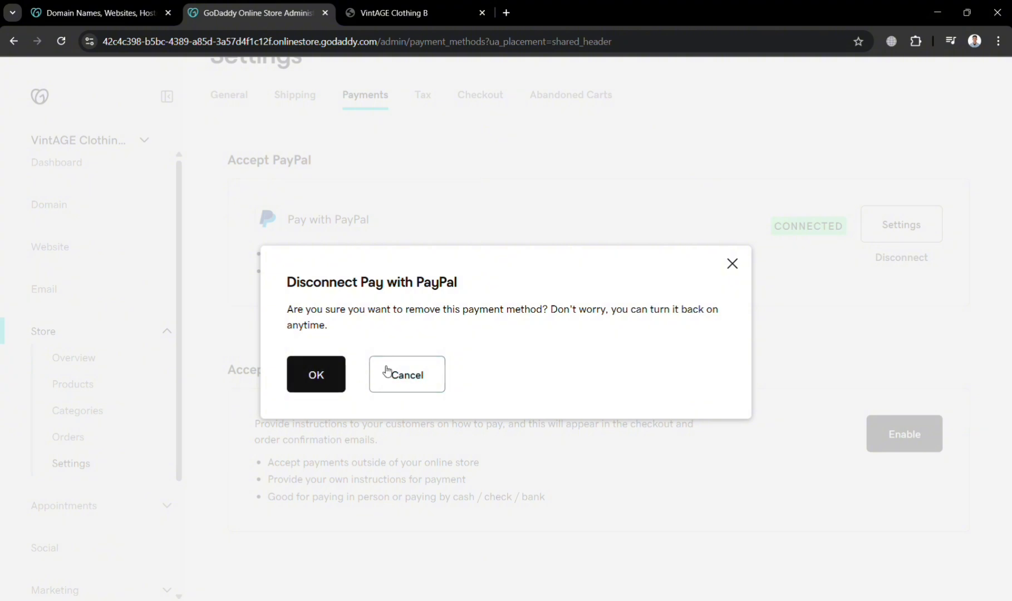
left_click(424, 374)
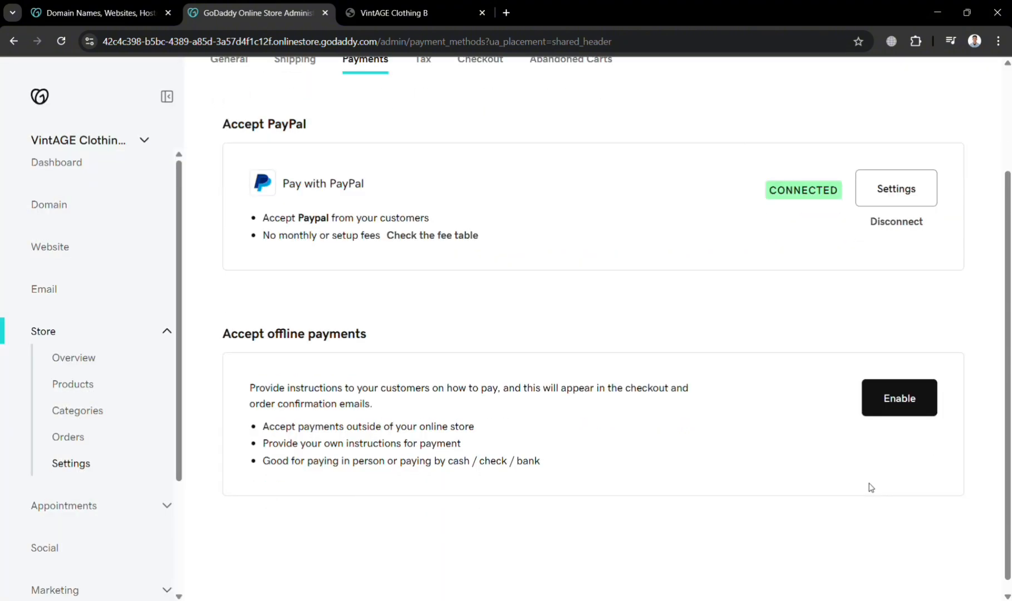
scroll(871, 488, "up", 2)
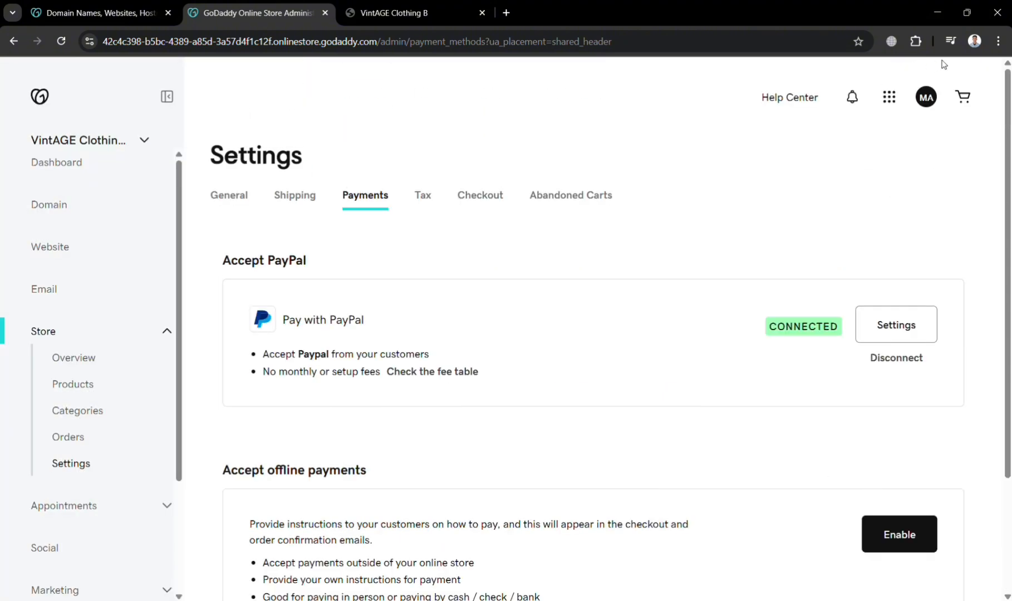